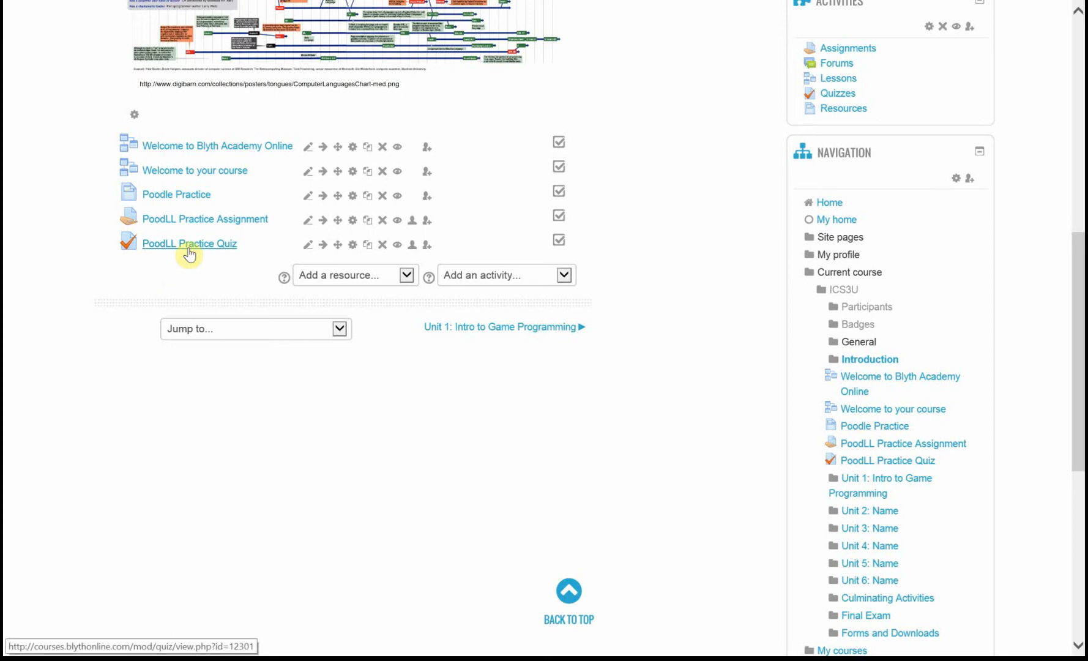
- Open the Poodle Practice page from the course introduction and review its audio players and whiteboard drawing
click(176, 195)
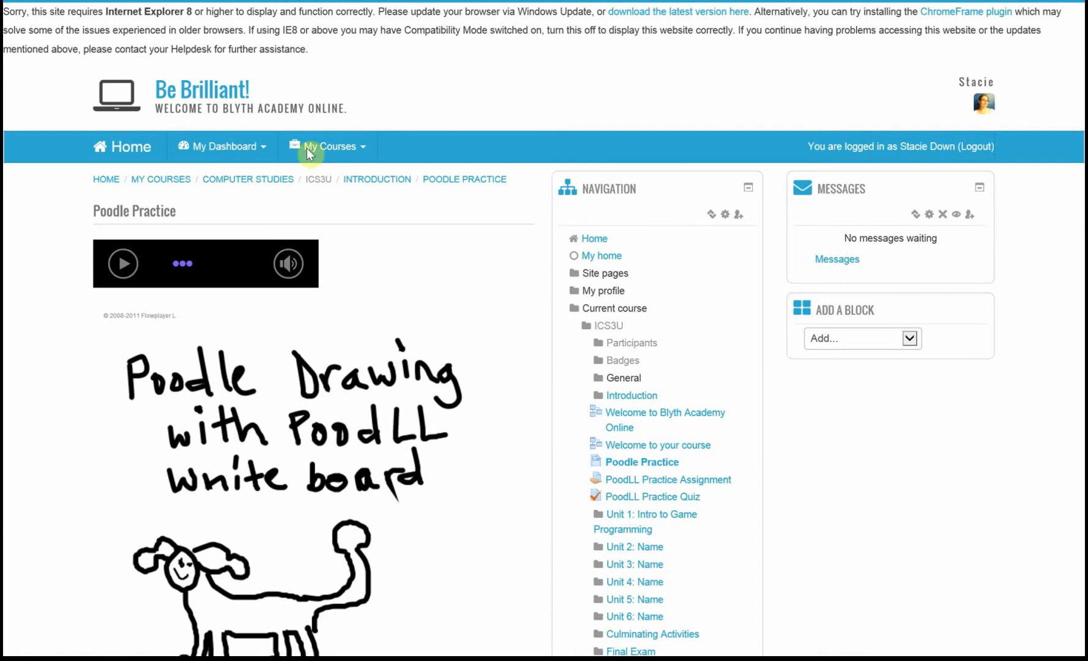
mouse_move(1082, 115)
mouse_down()
mouse_move(1084, 176)
mouse_move(1071, 226)
mouse_move(1063, 221)
mouse_up()
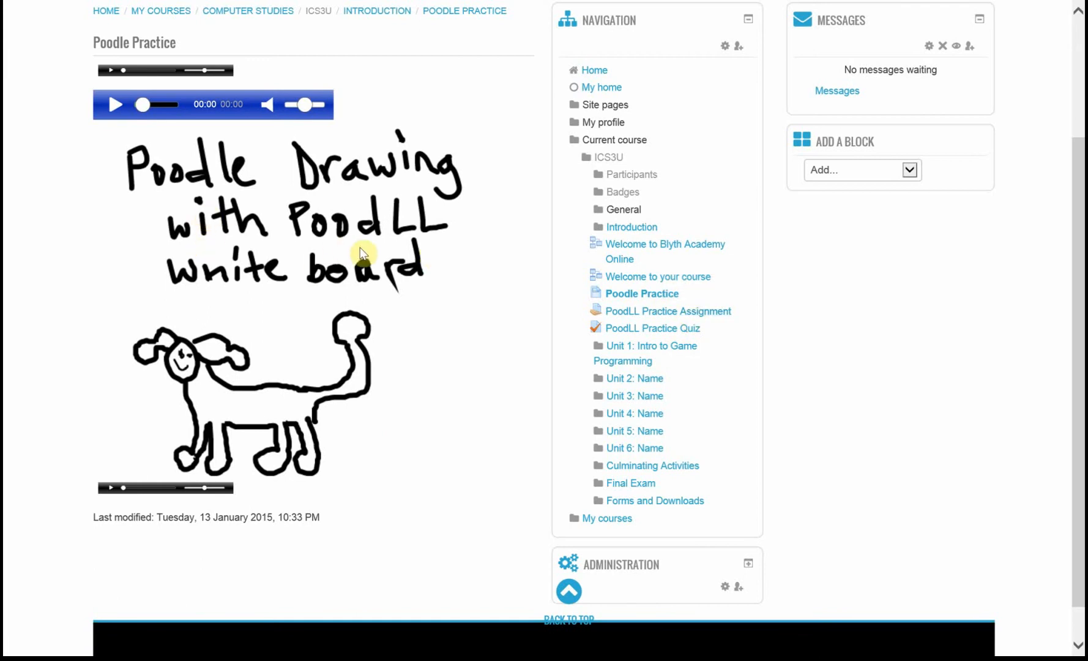
drag(1082, 241, 1080, 207)
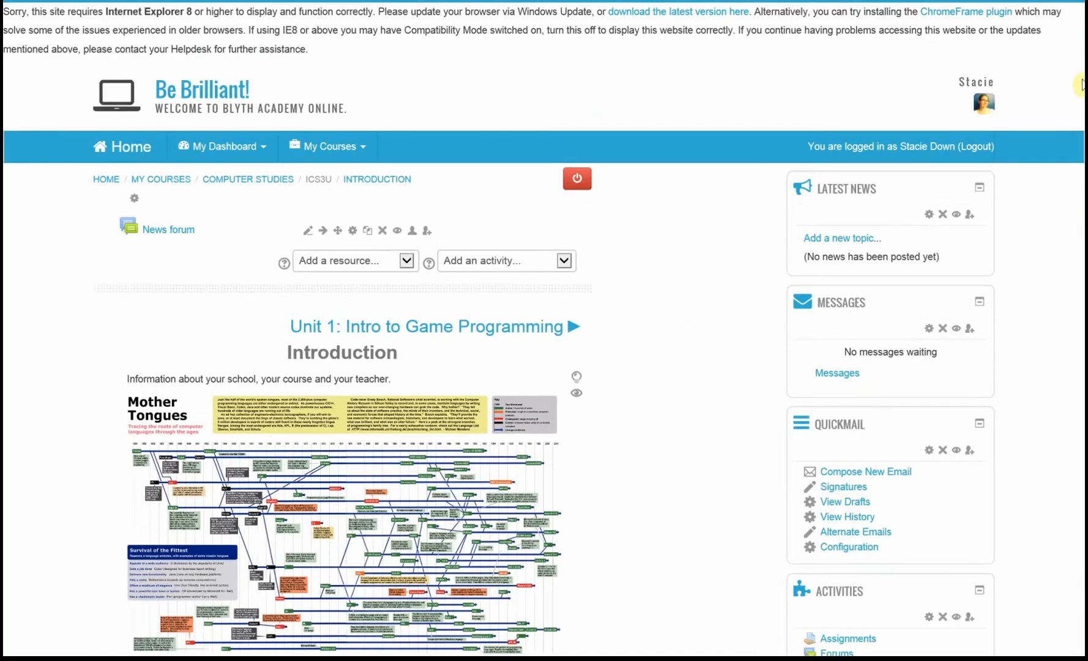
- Open the Poodle Practice page for editing from the course introduction and enlarge its page content editor
drag(1081, 86, 1080, 301)
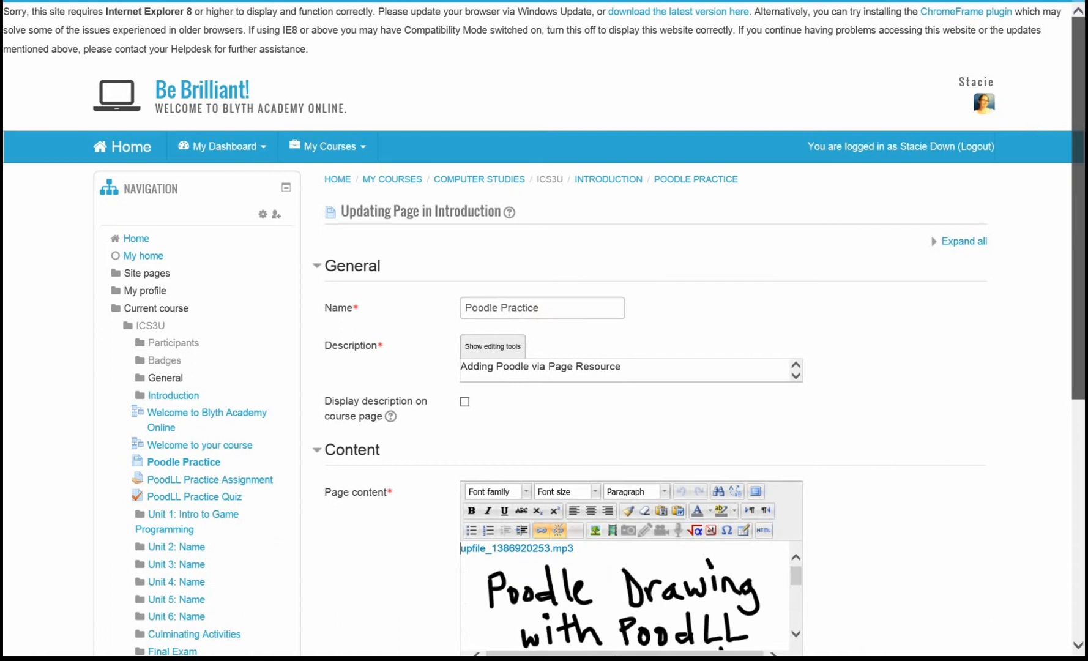
drag(1080, 110, 1080, 206)
drag(1082, 288, 1081, 382)
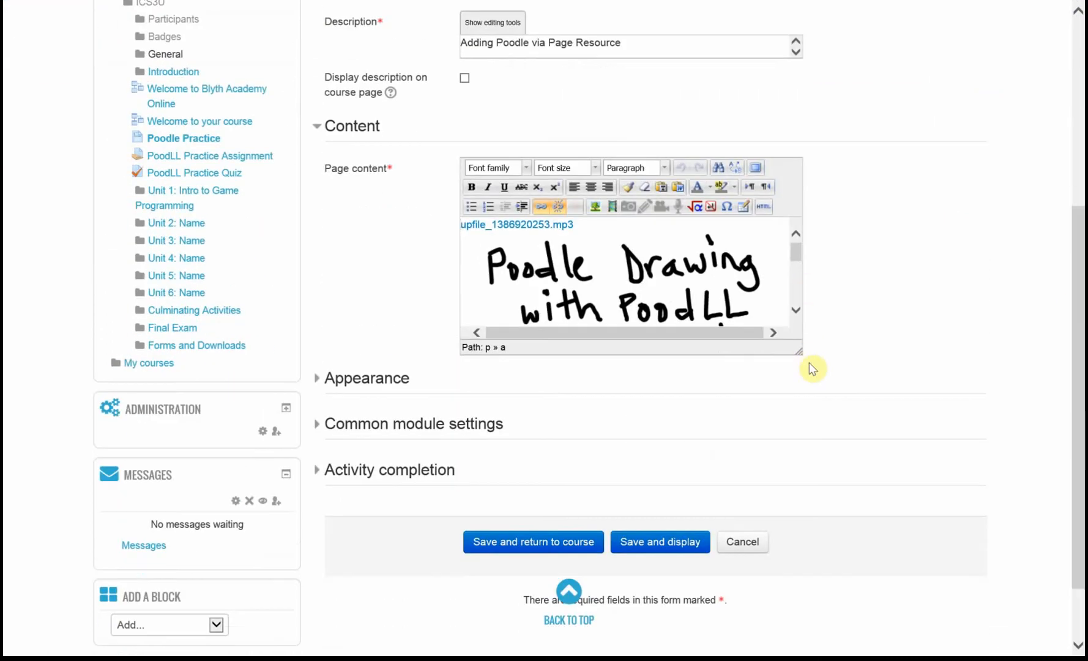
mouse_move(803, 358)
mouse_down()
mouse_move(920, 439)
mouse_move(935, 470)
mouse_up()
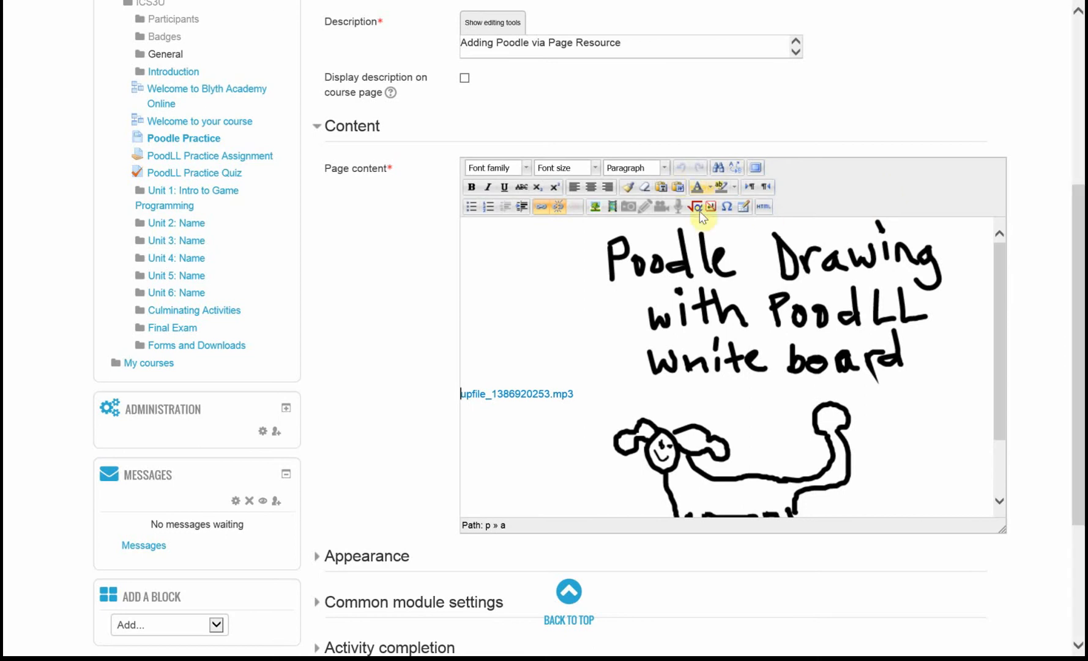
- Draw a black upward-opening parabola with arrowheads on both ends on the PoodLL whiteboard, save it and insert it into the page content
click(646, 208)
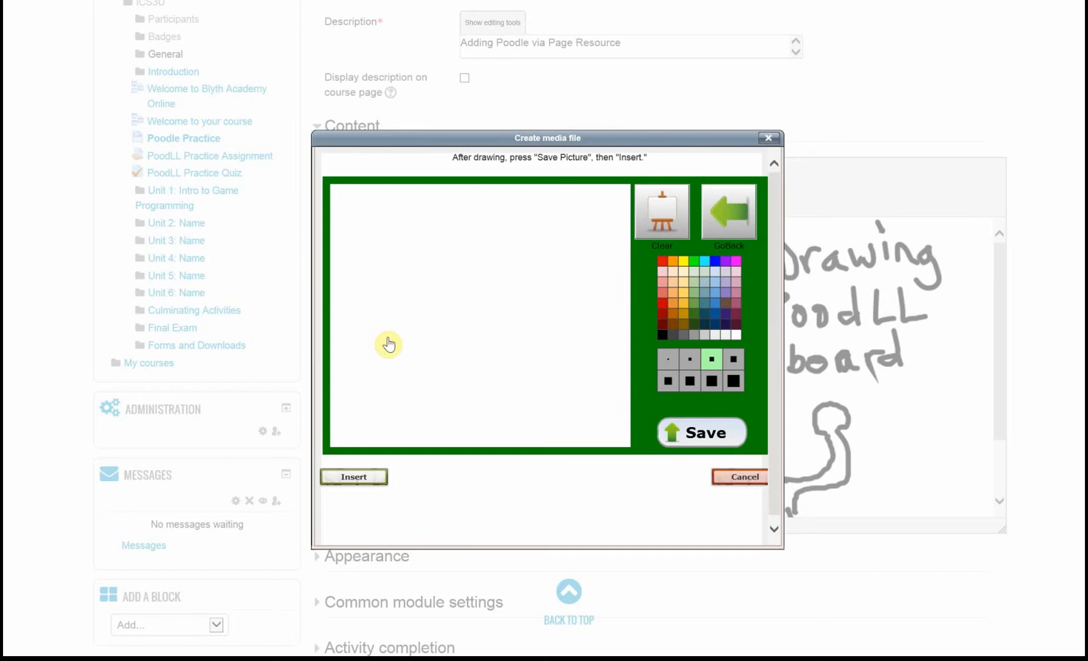
mouse_move(406, 244)
mouse_down()
mouse_move(453, 365)
mouse_move(533, 223)
mouse_move(548, 240)
mouse_move(390, 255)
mouse_move(427, 257)
mouse_up()
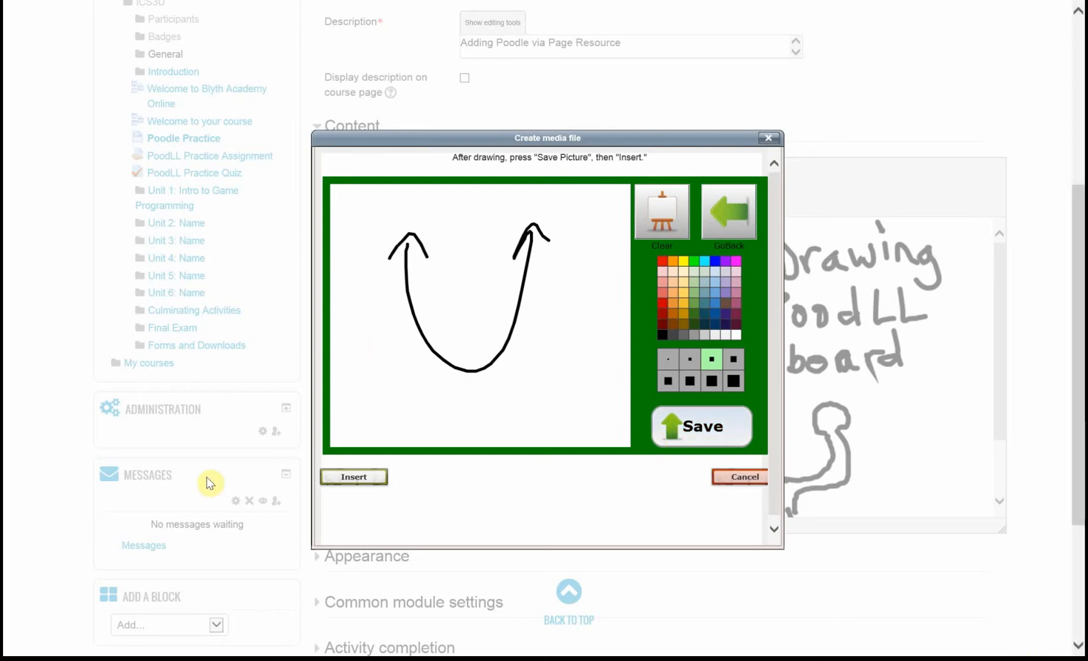
click(358, 477)
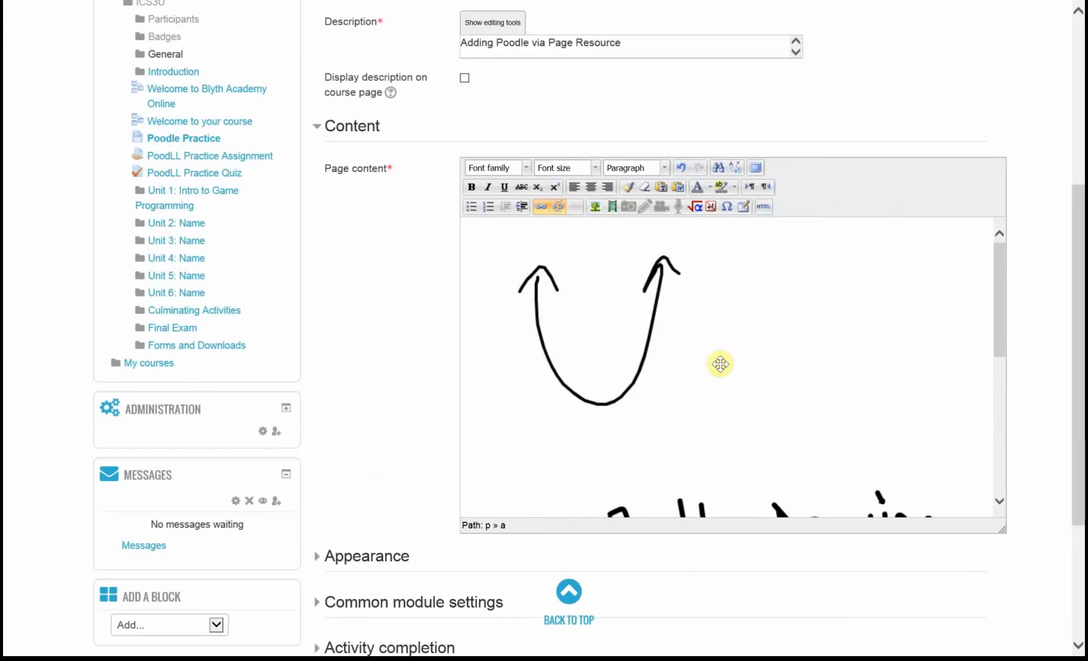
- Add the caption "Parabola" on its own line below the parabola drawing, followed by an empty line
click(496, 456)
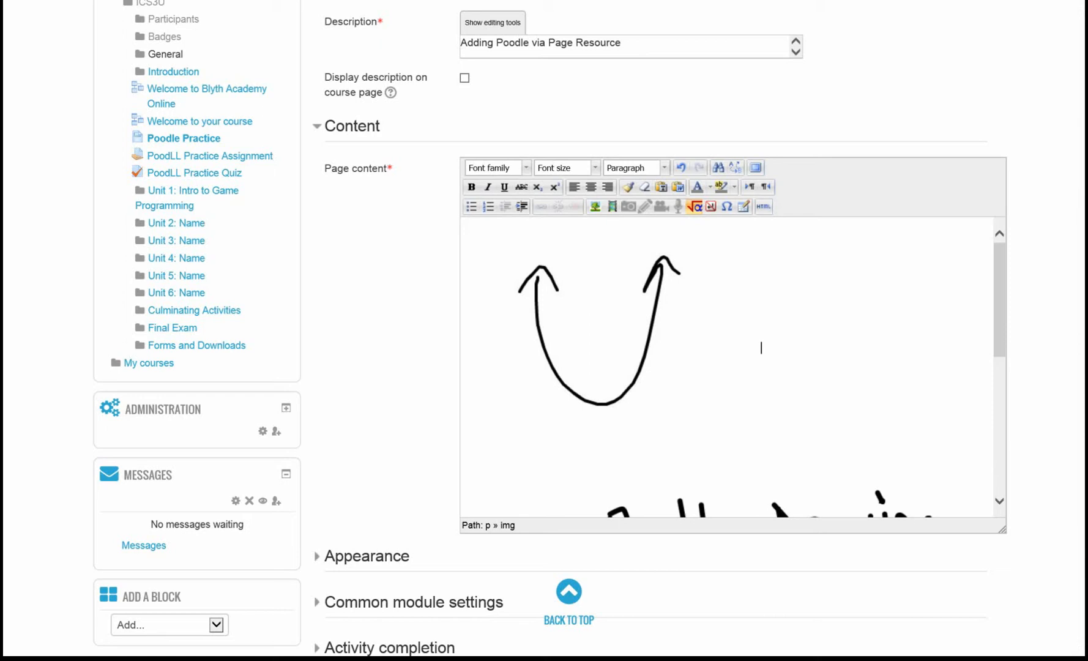
text(Parabola)
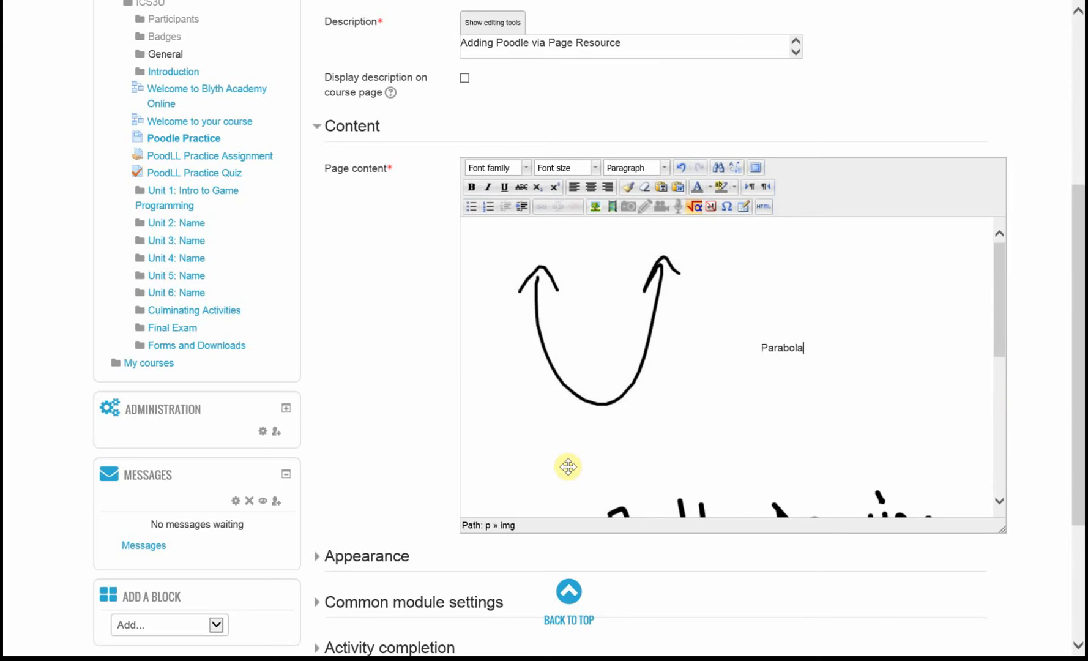
click(586, 457)
key(Return)
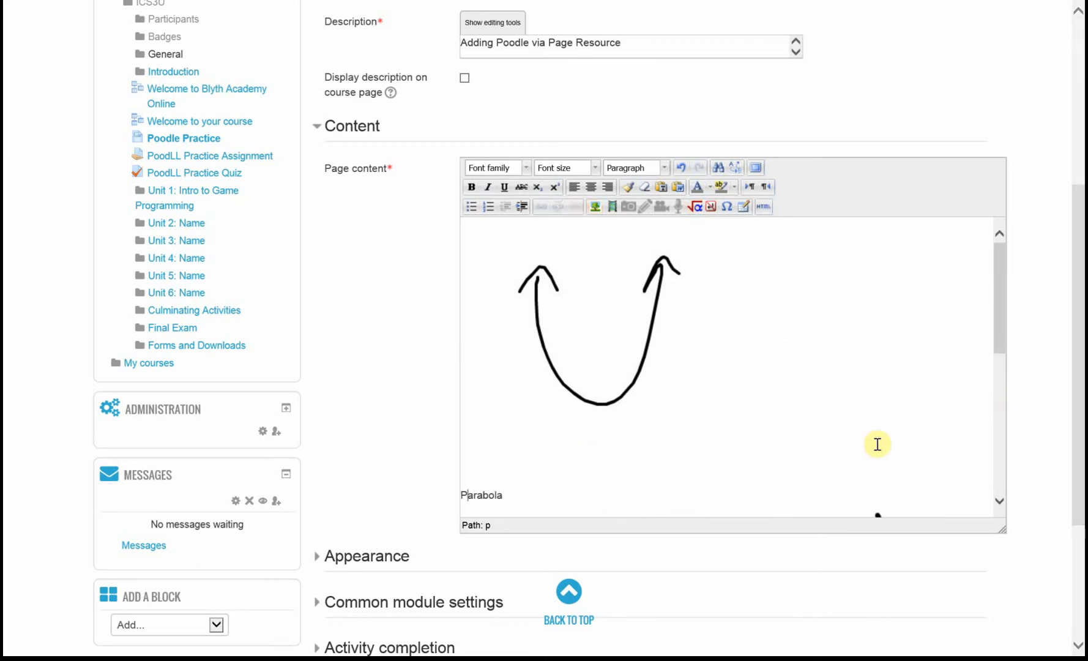
key(Right)
key(Right)
key(Right)
key(Right)
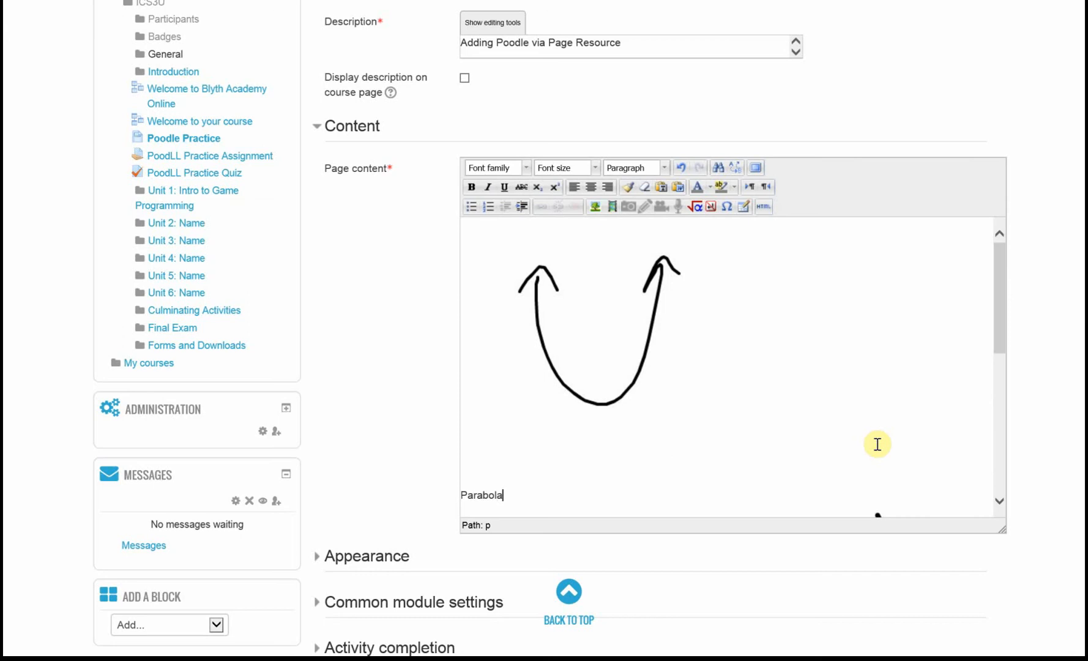
key(Down)
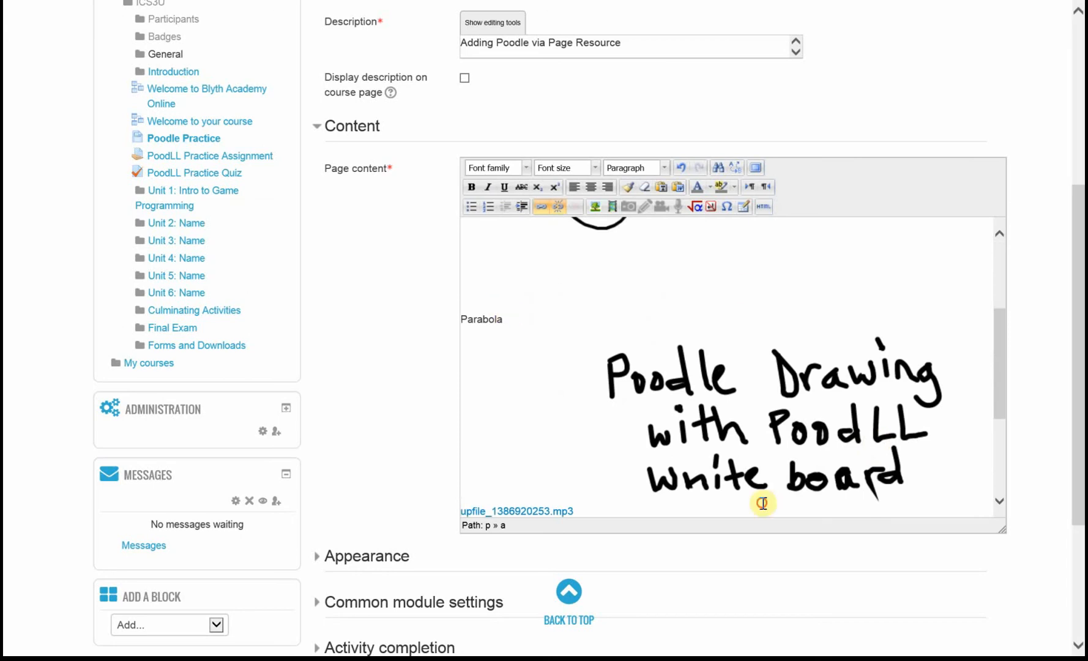
key(Up)
key(Return)
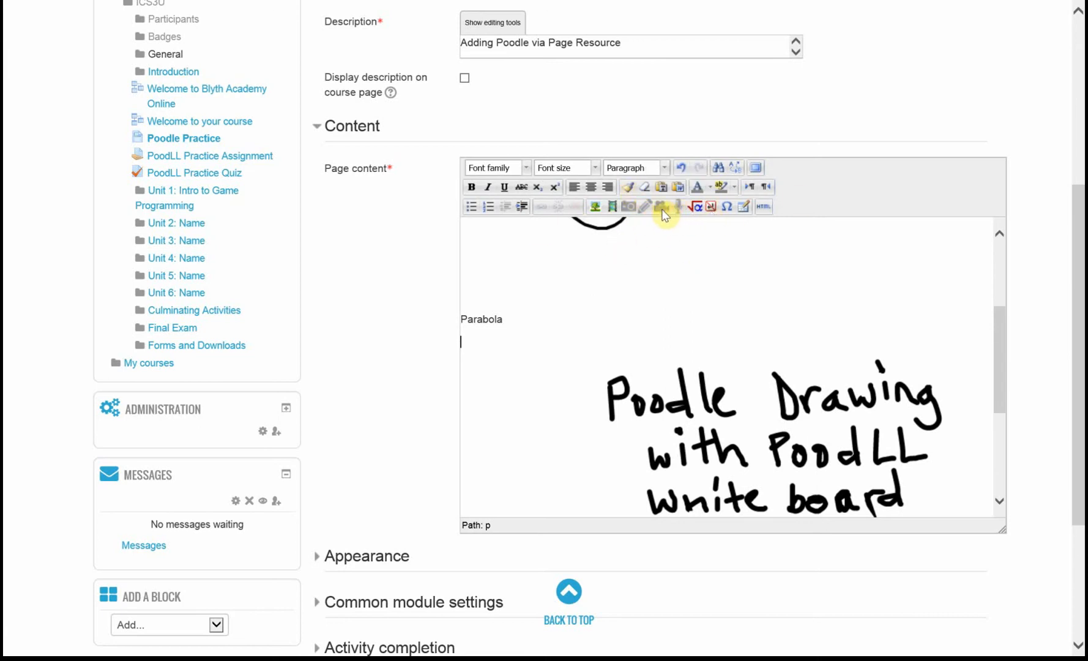
- Allow camera access, take a webcam picture of the printed math question sheet, check it in playback and insert it into the page content
click(627, 207)
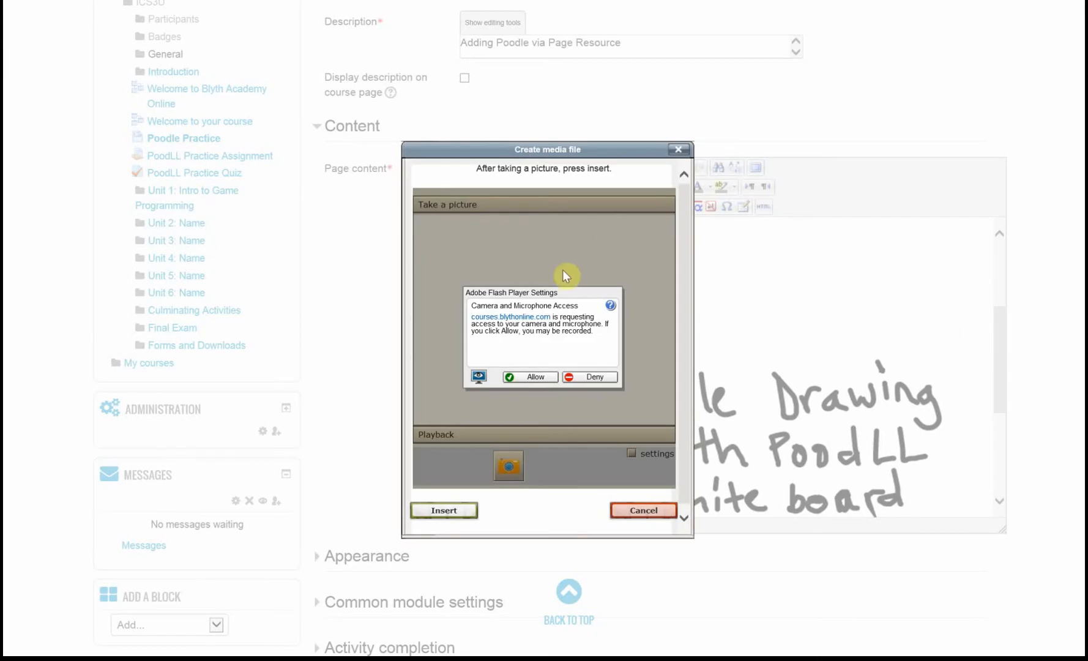
click(530, 377)
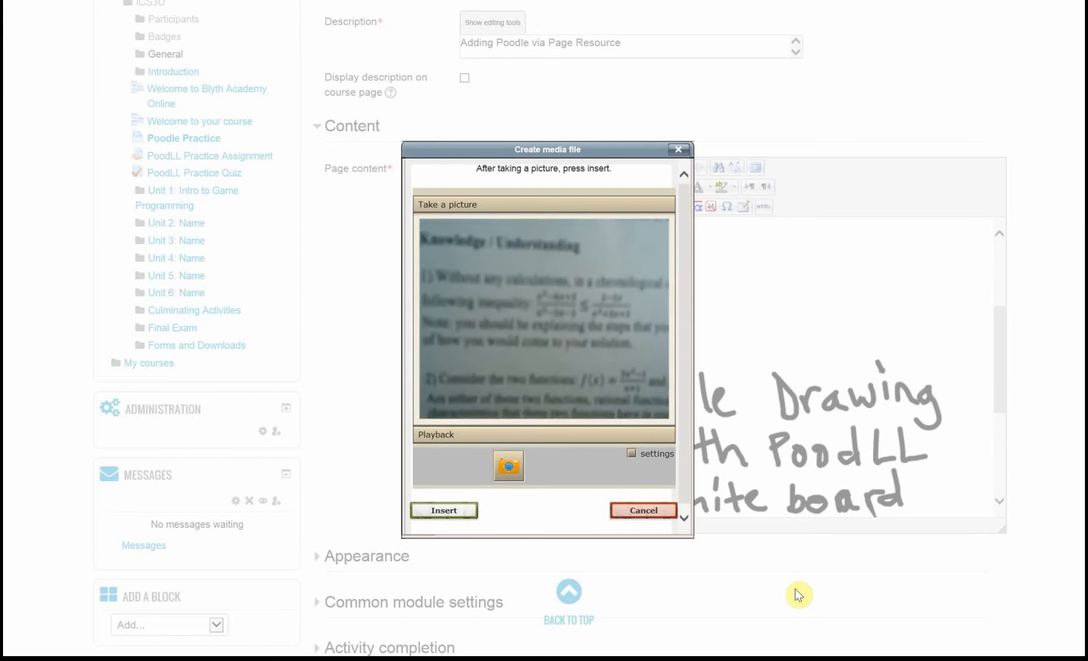
click(507, 465)
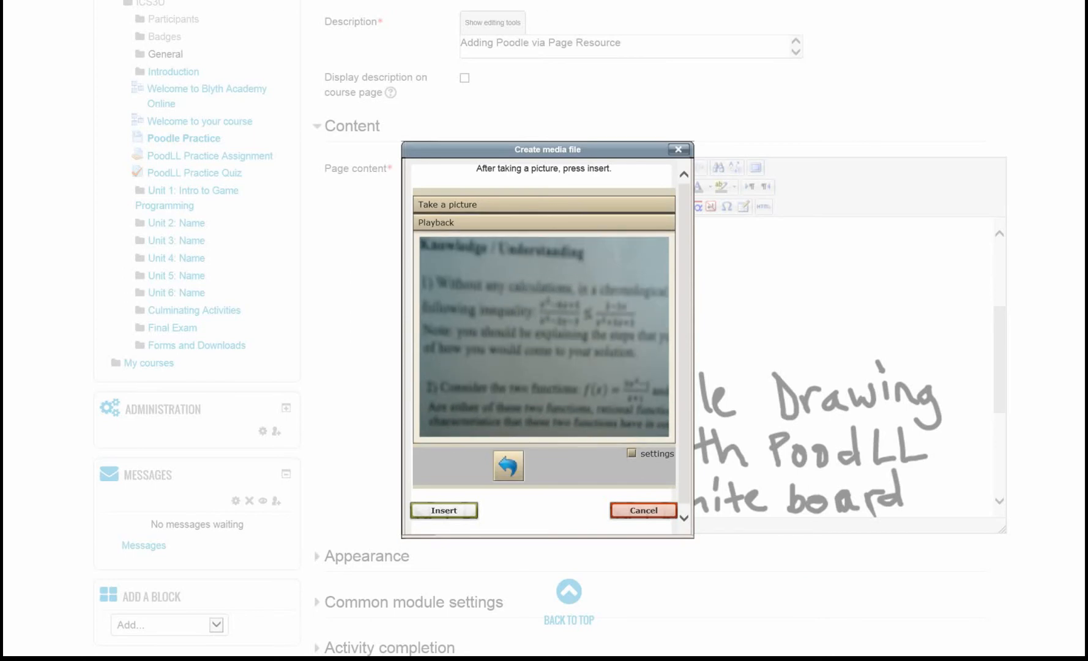
click(511, 208)
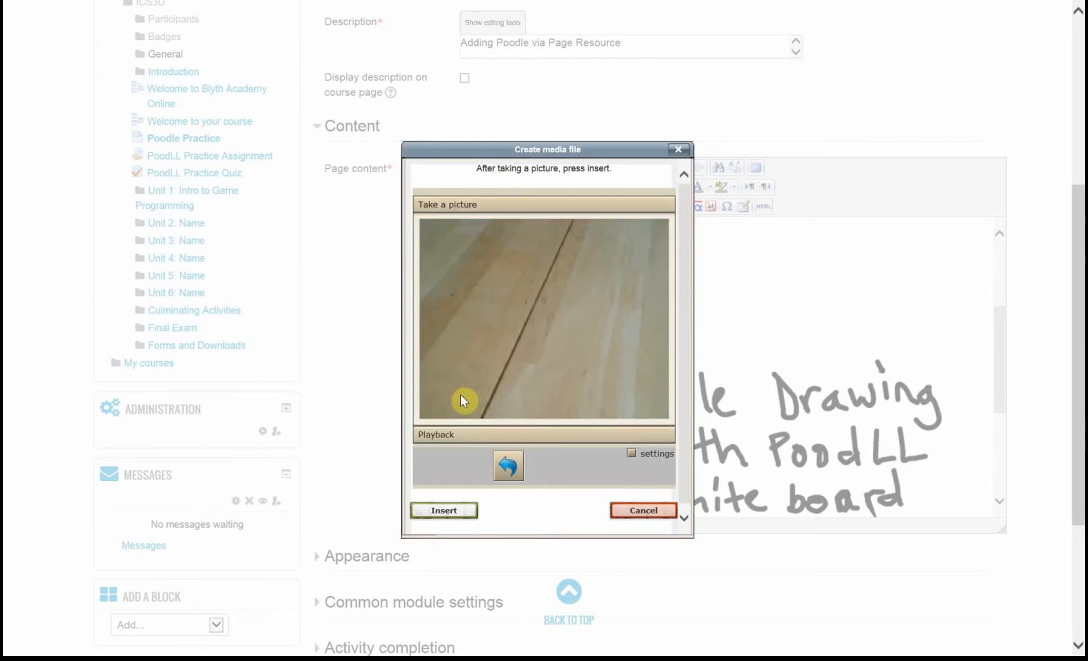
click(471, 435)
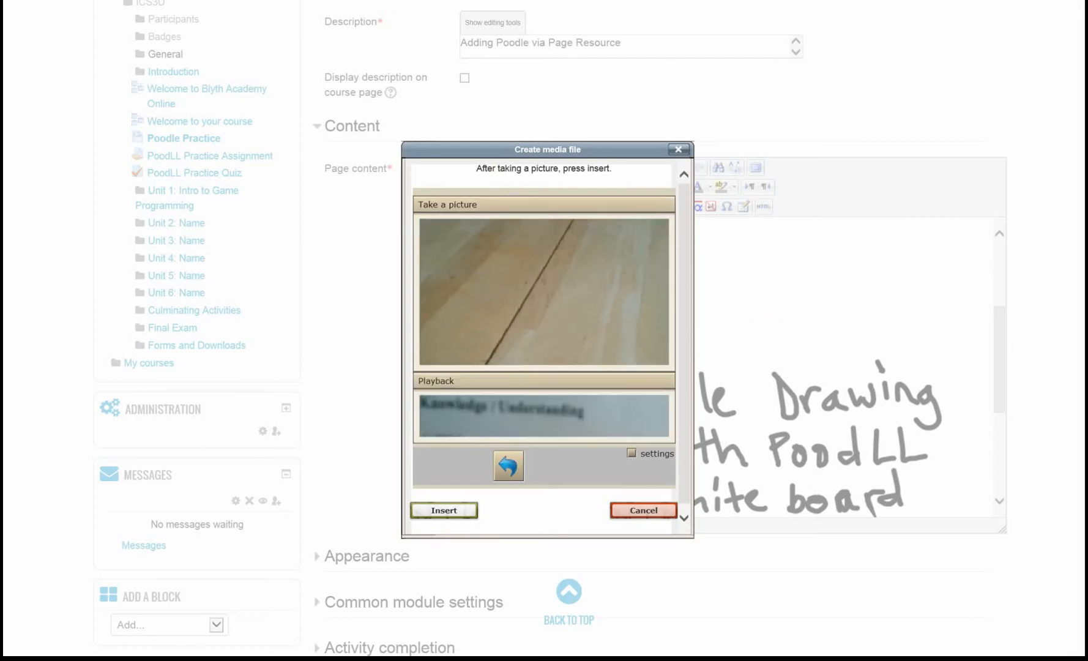
click(444, 511)
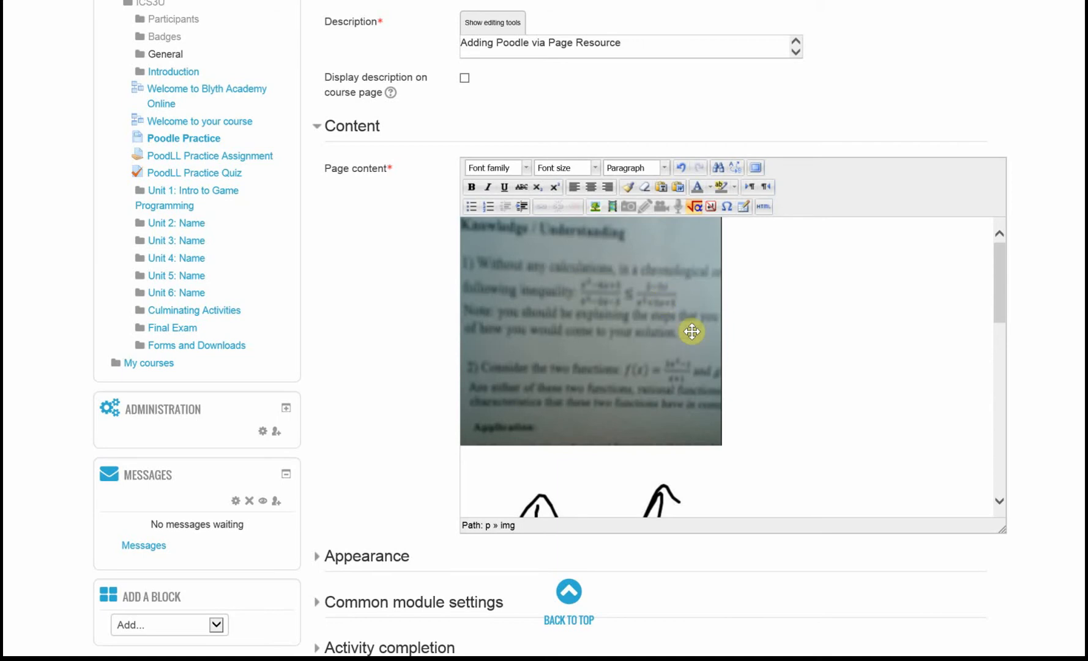
- Allow microphone access, record an audio clip of about 7 seconds, play it back and insert it into the page content
scroll(786, 427, down, 2)
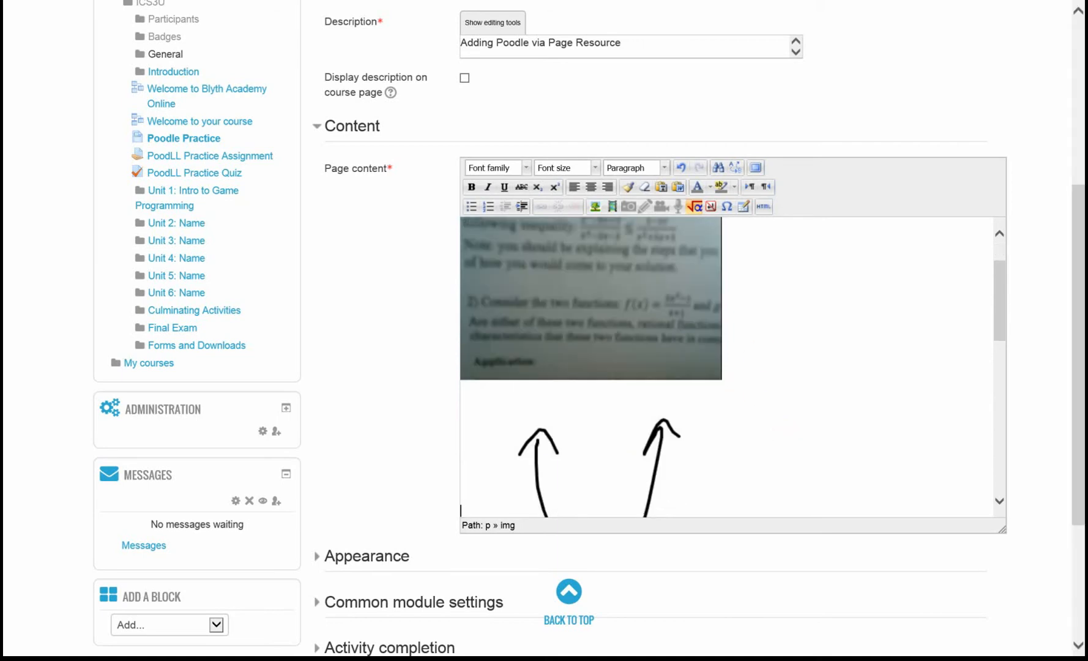
click(677, 206)
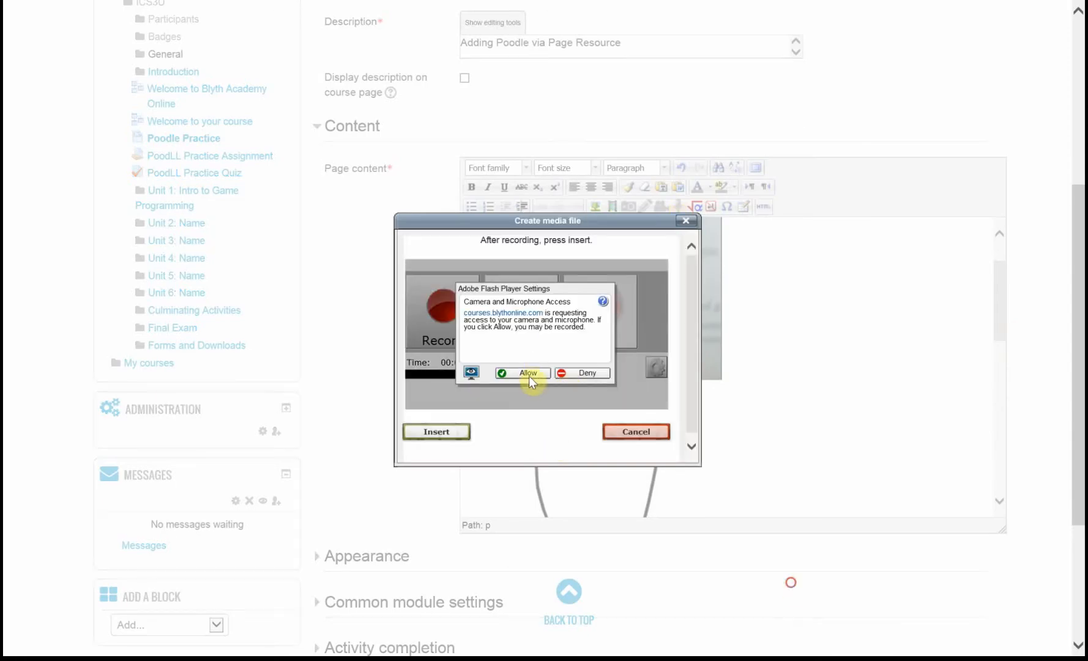
click(528, 373)
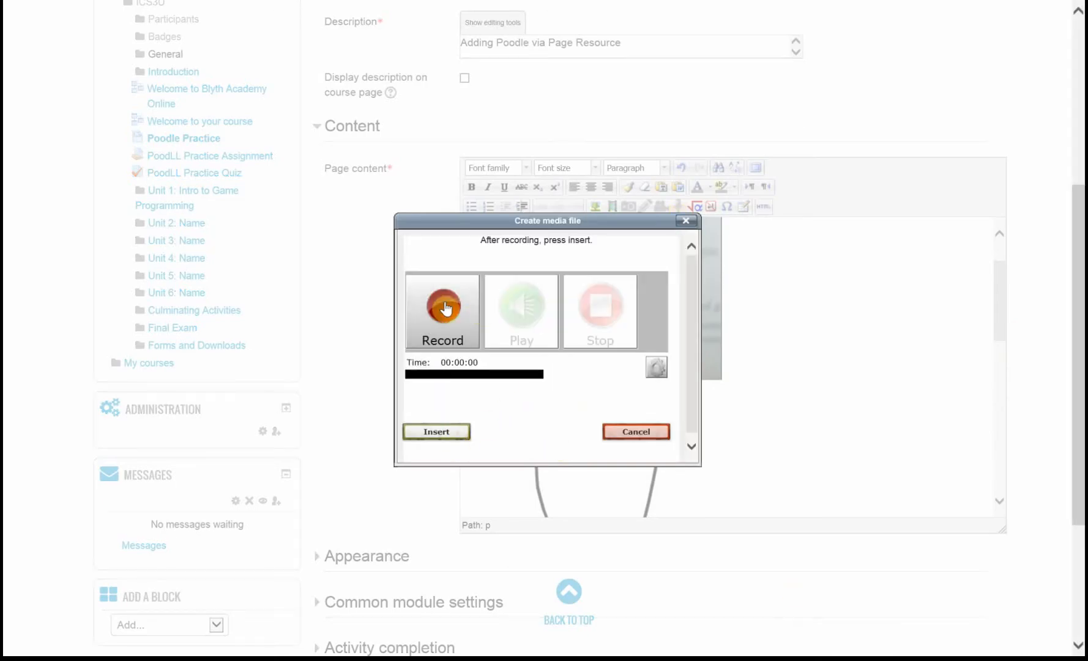
click(445, 309)
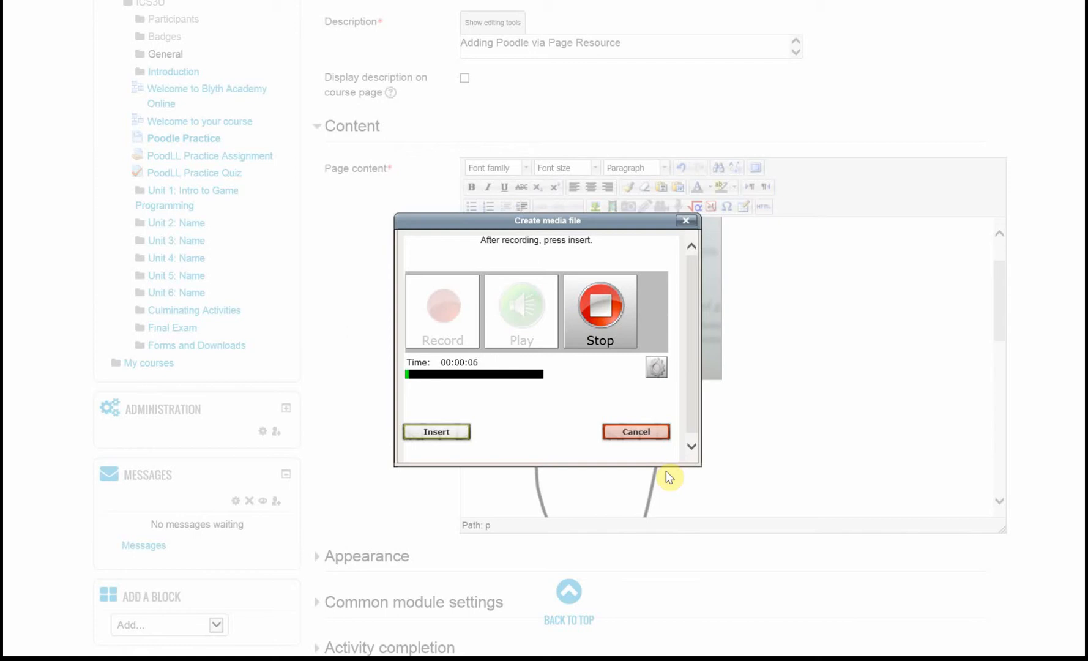
click(626, 319)
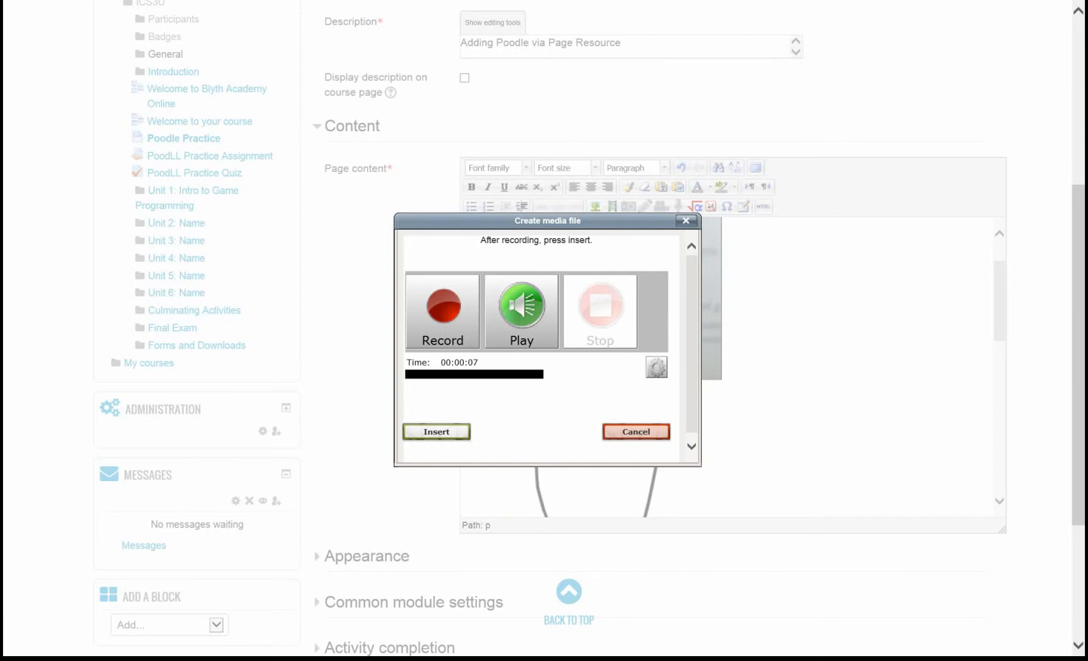
click(496, 329)
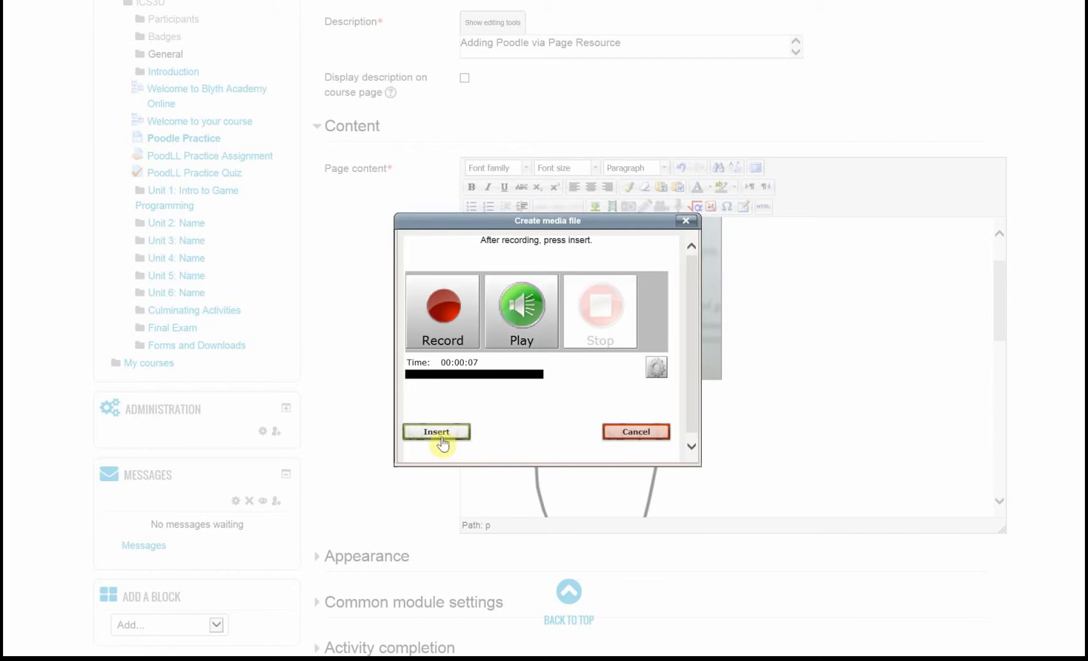
click(417, 434)
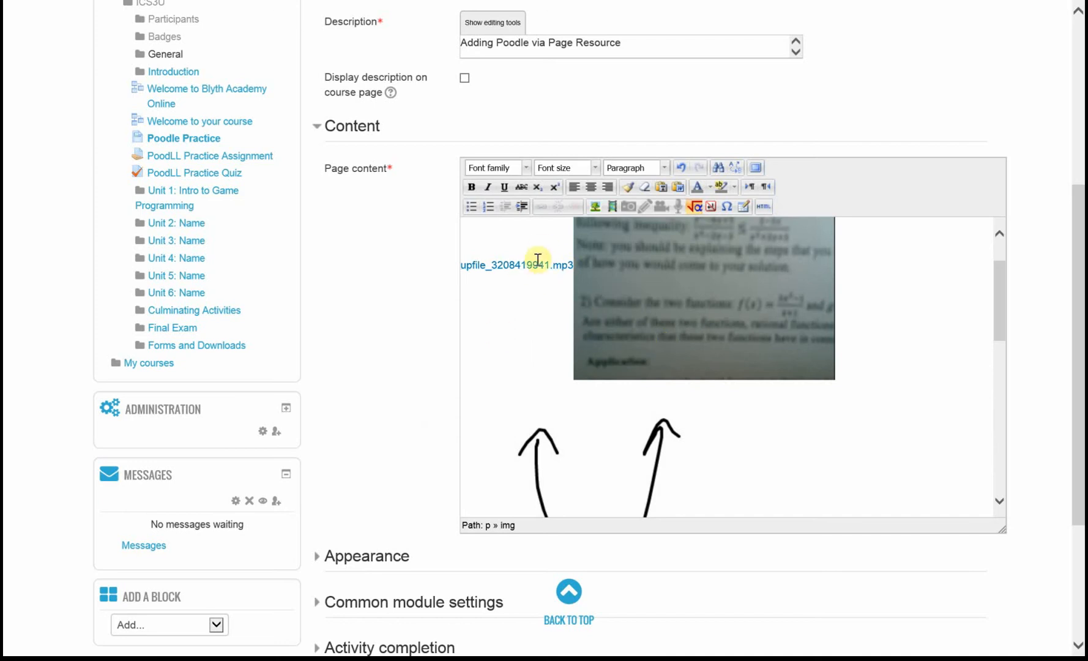
- Add empty lines after the inserted worksheet picture in the page content
click(570, 266)
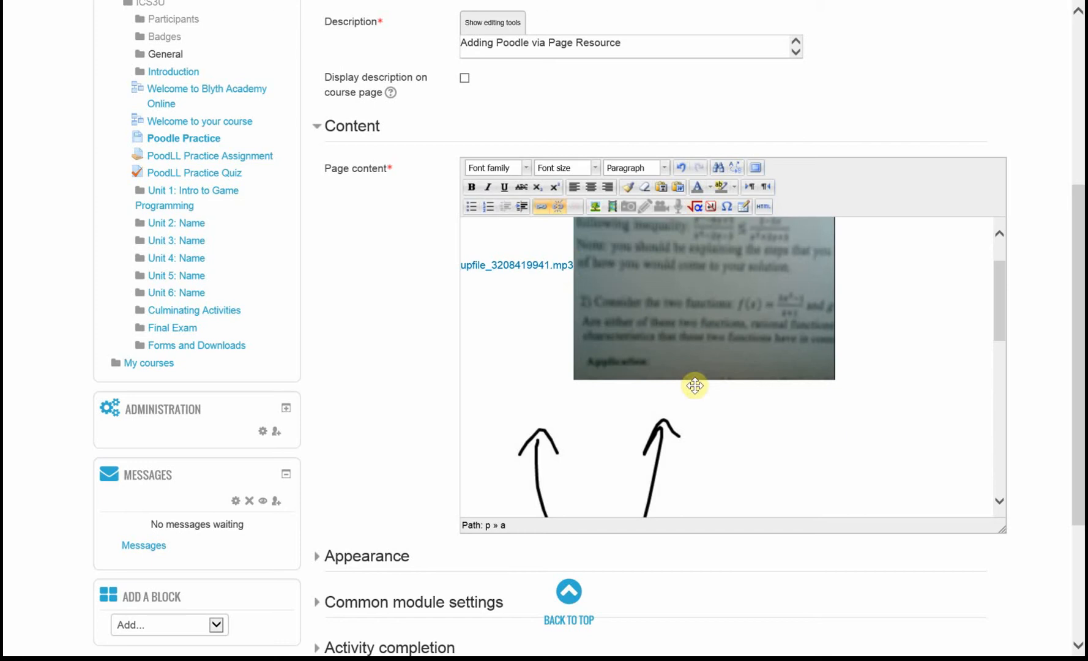
click(695, 385)
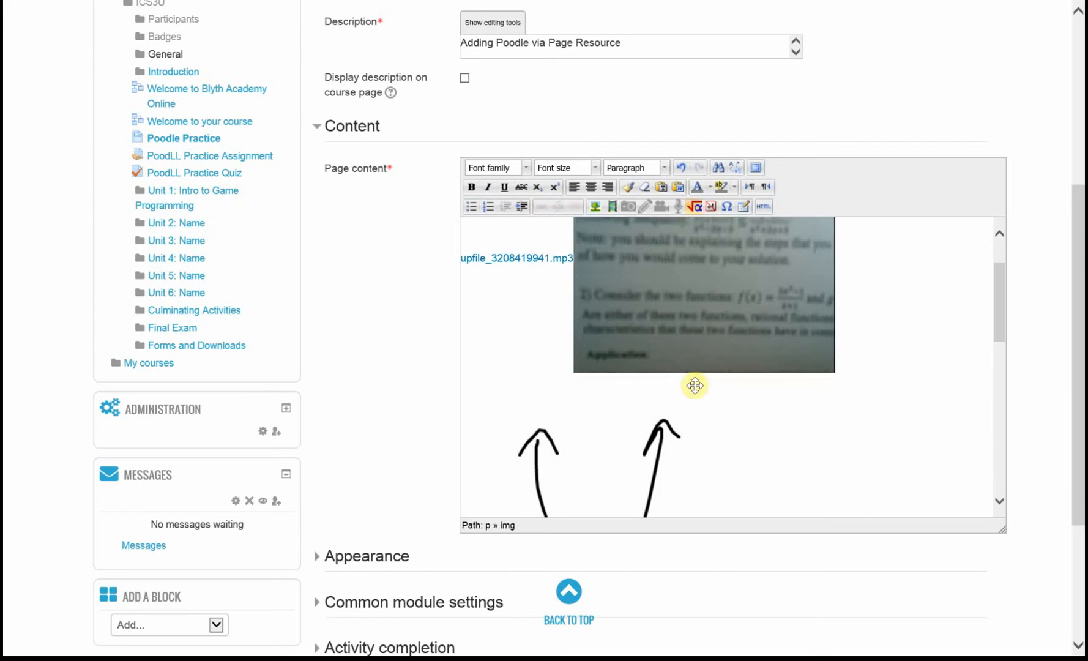
click(582, 383)
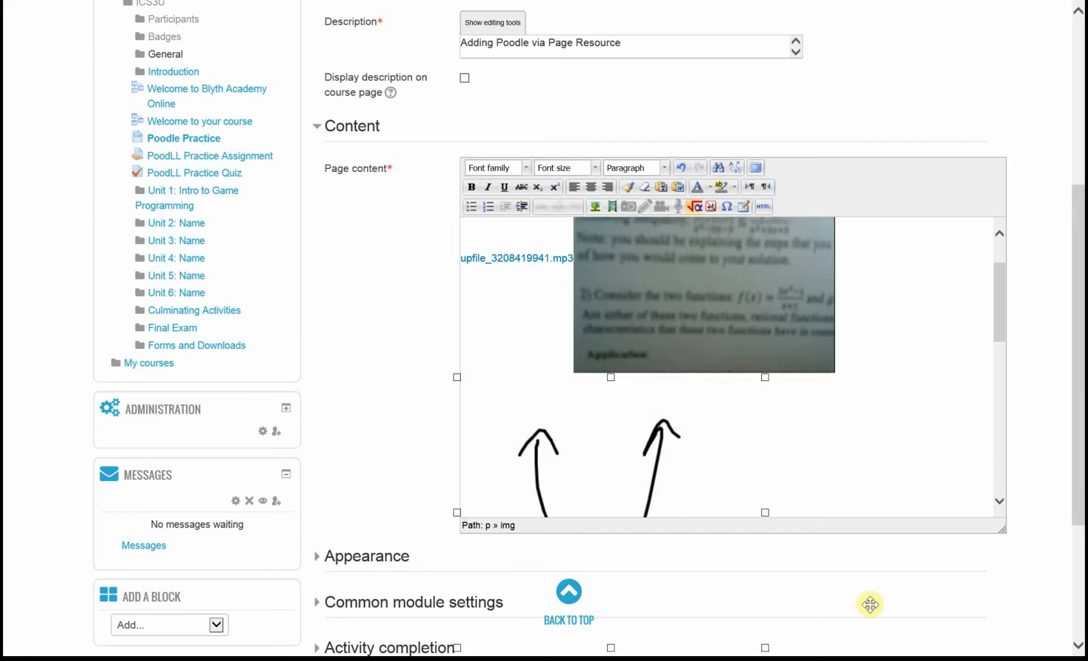
click(925, 338)
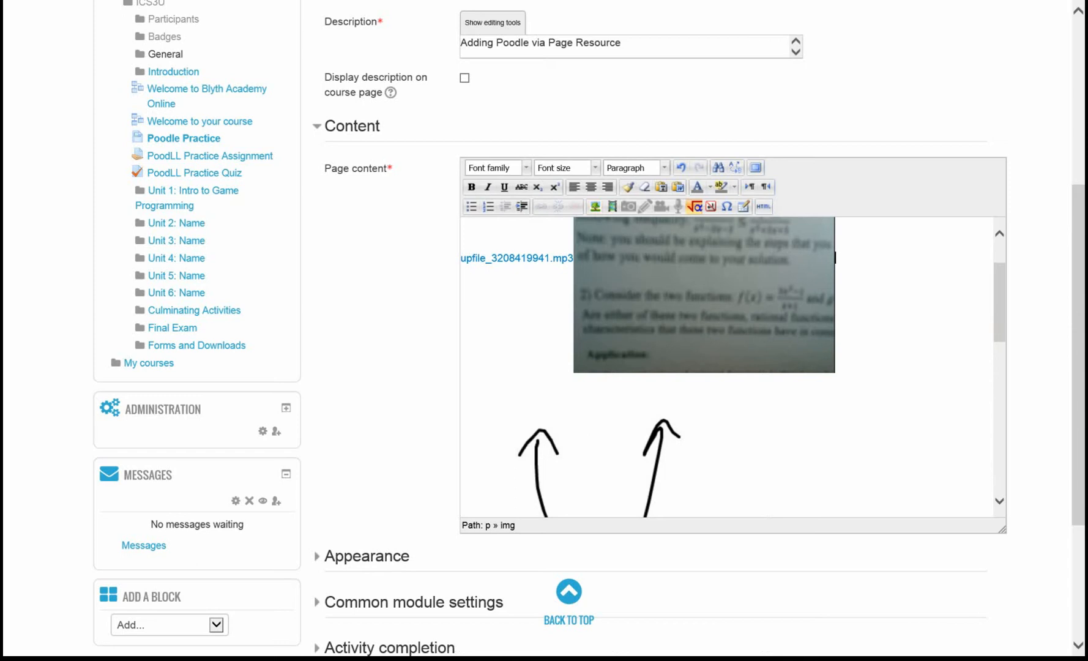
key(Return)
key(Return)
key(Return)
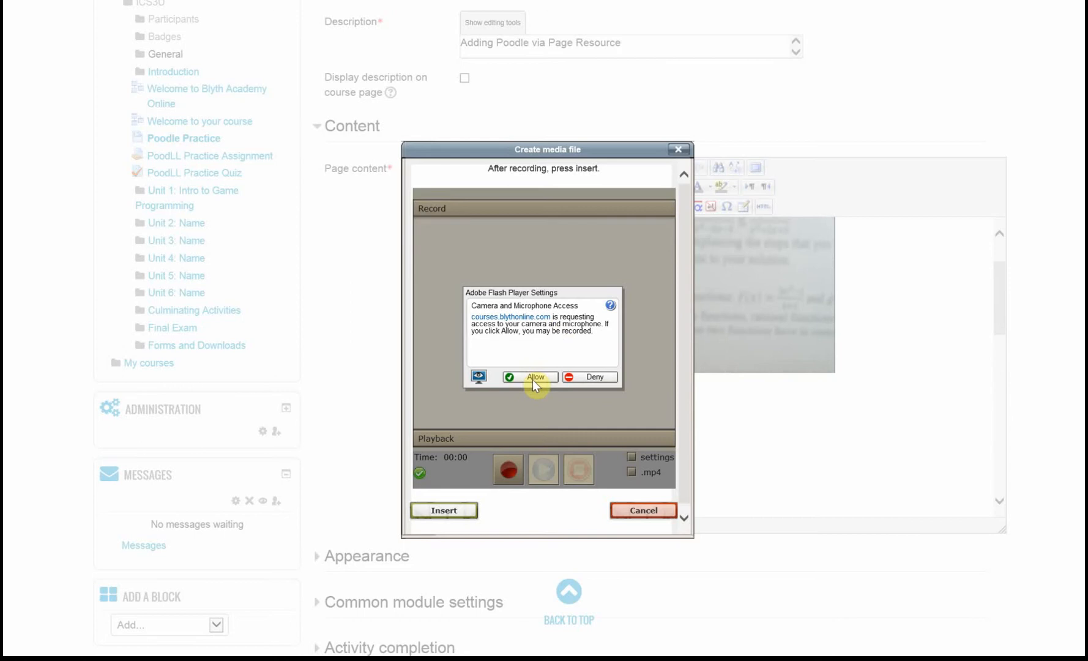
- Allow camera and microphone access, record a video of about 13 seconds, play it back and insert it into the page content
click(532, 378)
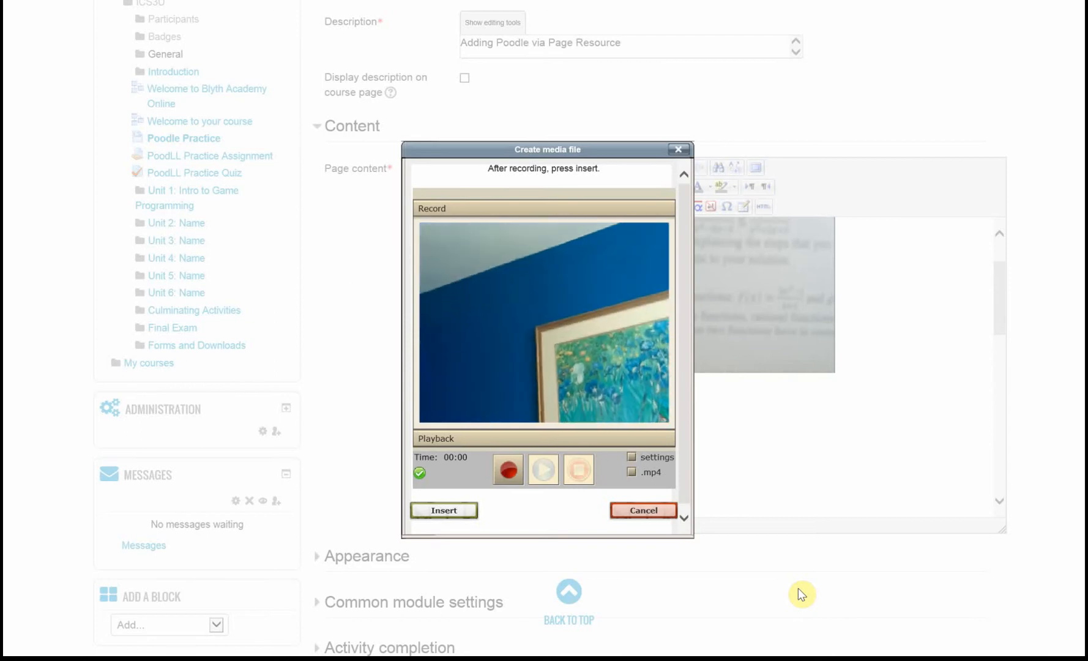
click(508, 469)
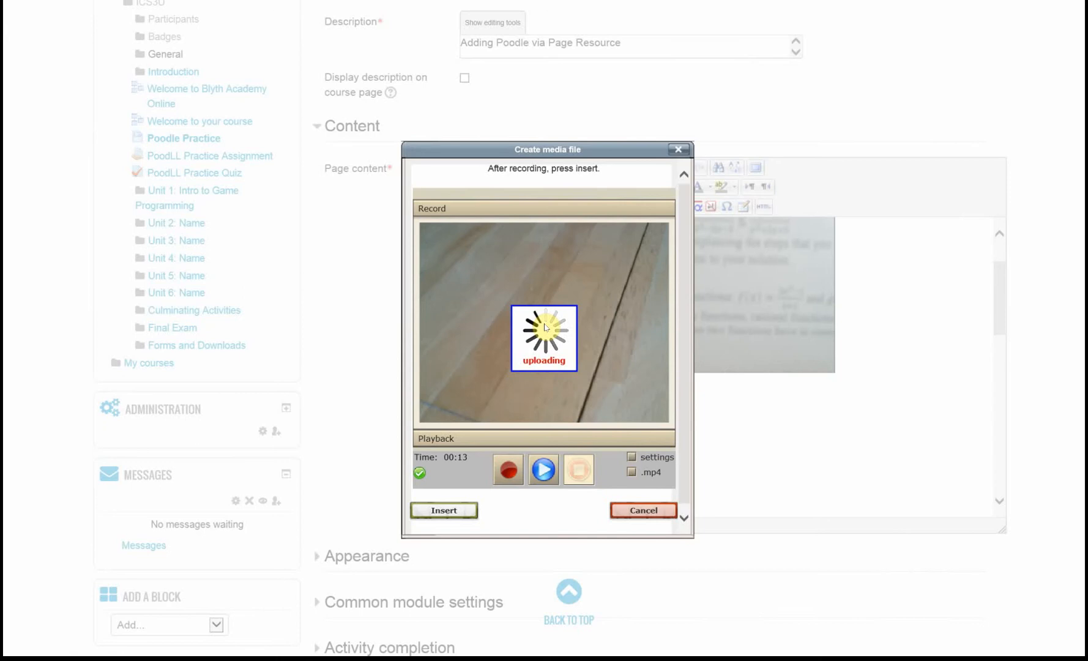
click(543, 469)
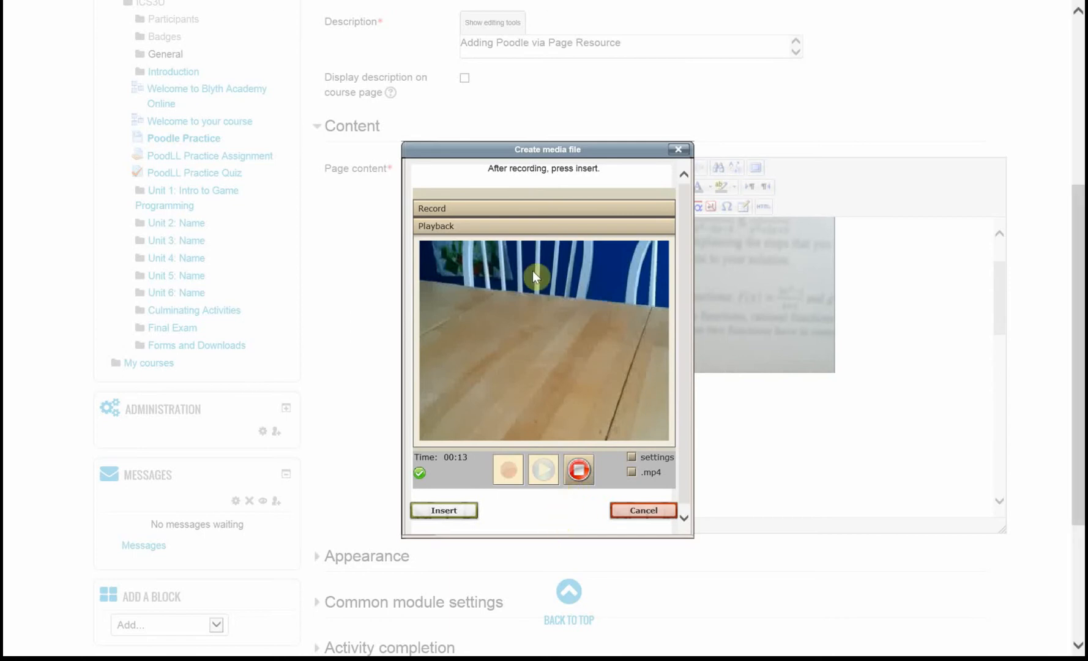
click(477, 209)
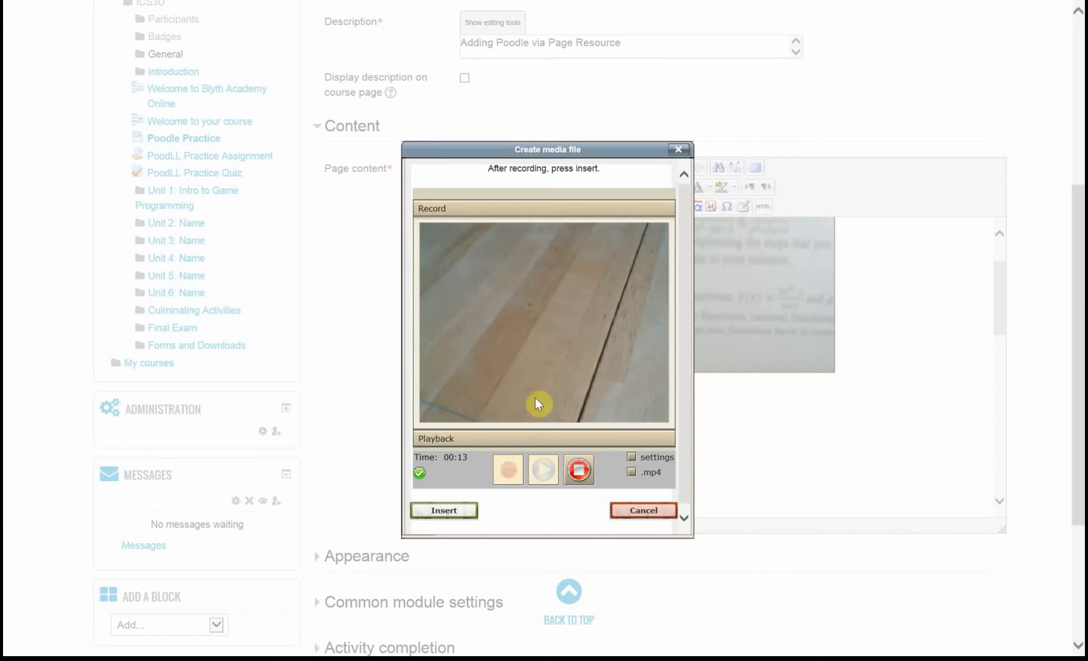
click(578, 471)
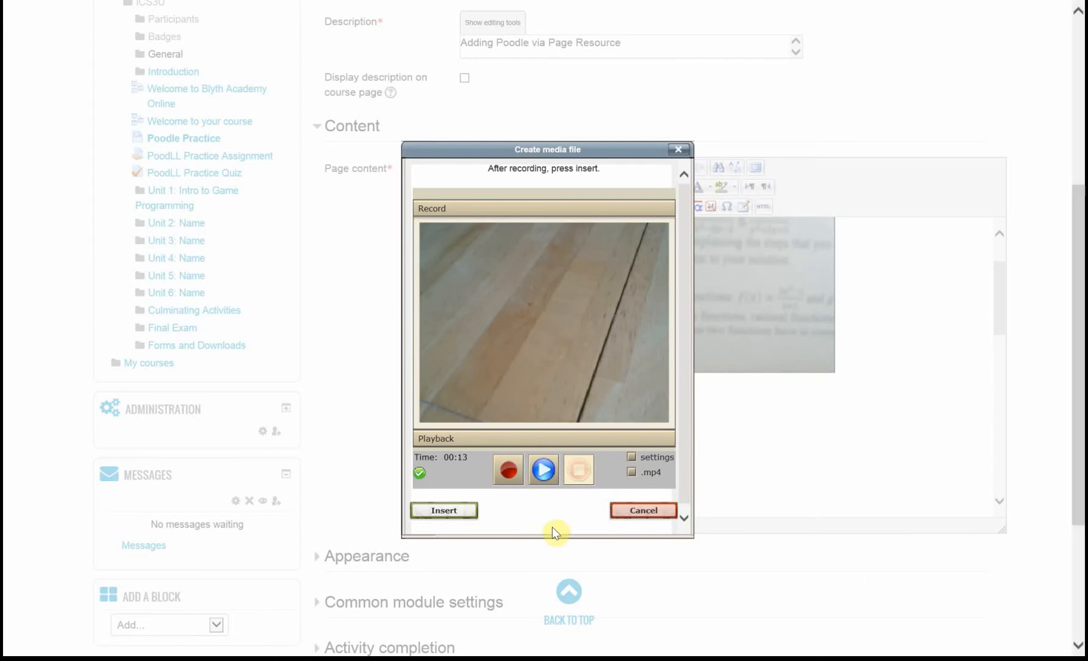
click(446, 515)
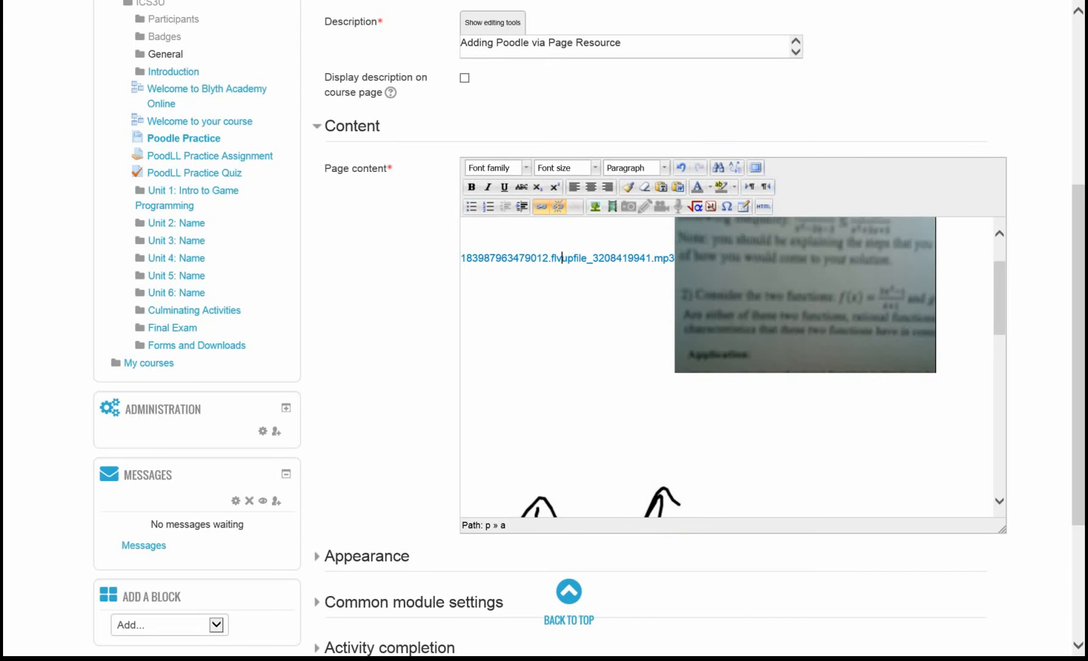
- Put the video link, audio link and worksheet picture on separate lines in the page content, and save and display the page
click(532, 365)
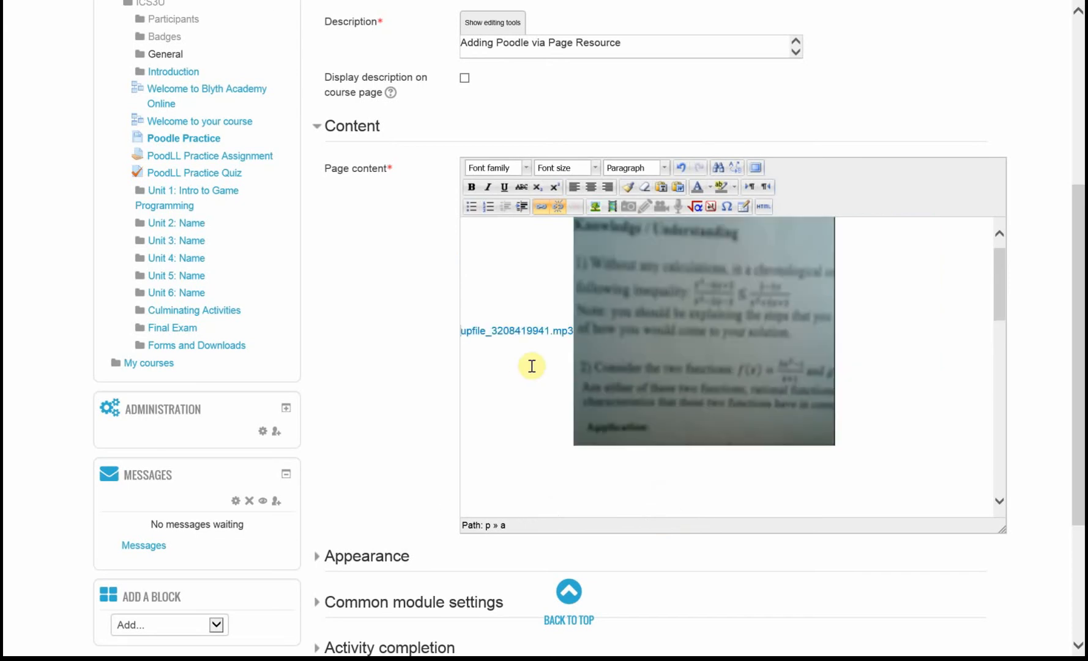
key(Return)
click(636, 352)
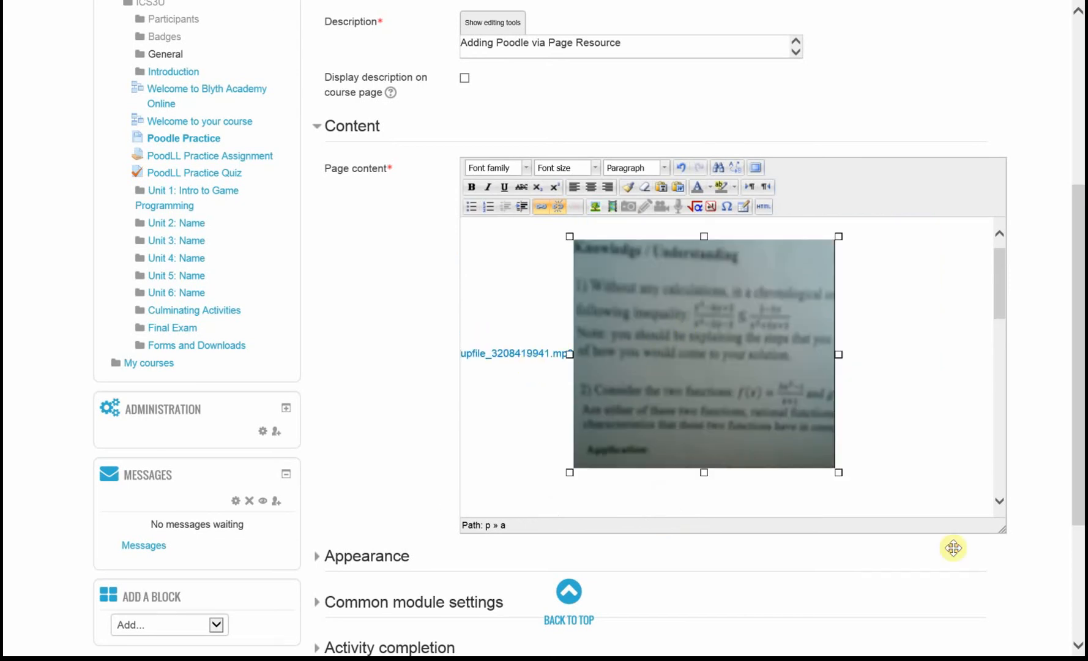
key(Return)
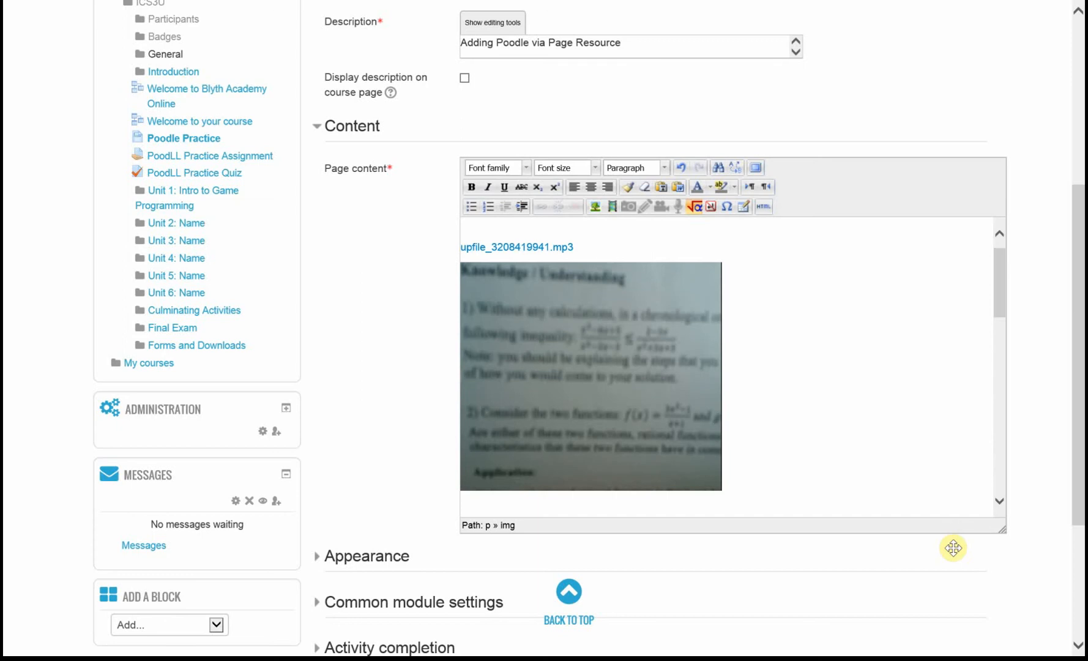
drag(1080, 299, 1078, 379)
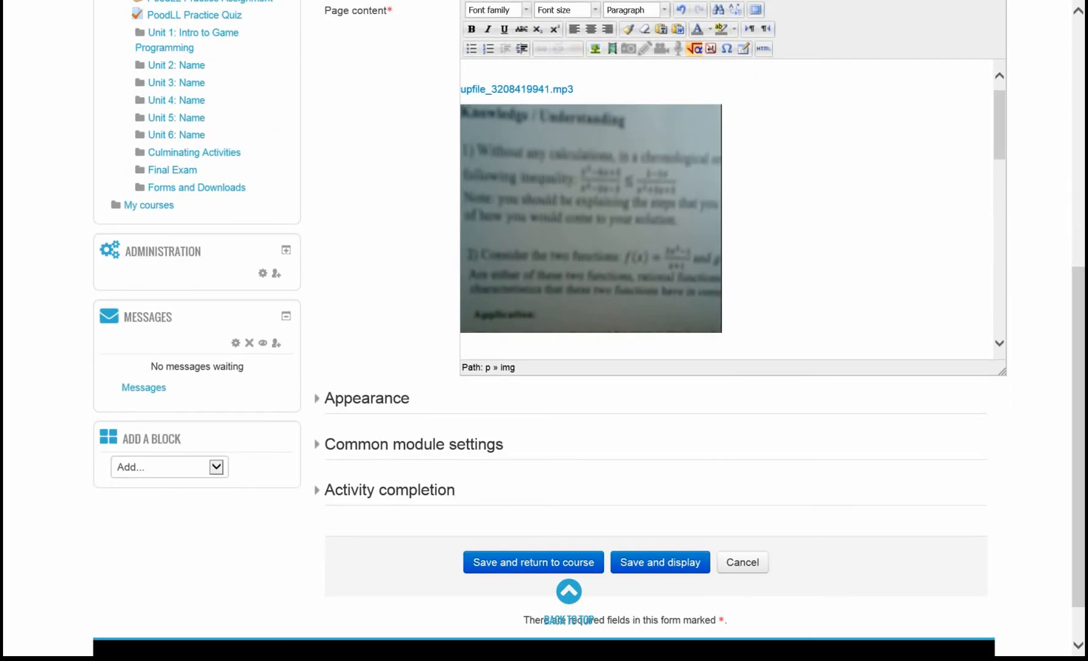
click(624, 572)
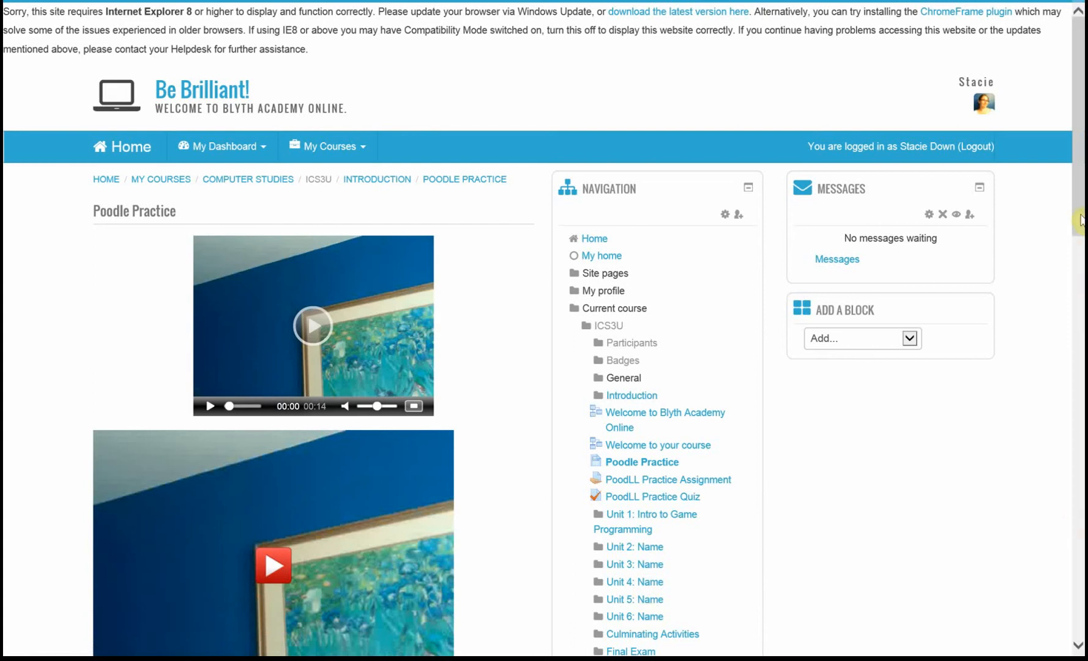
- Play part of the inserted video in both the small and the large player on the saved page, pausing each one
drag(1080, 220, 1080, 263)
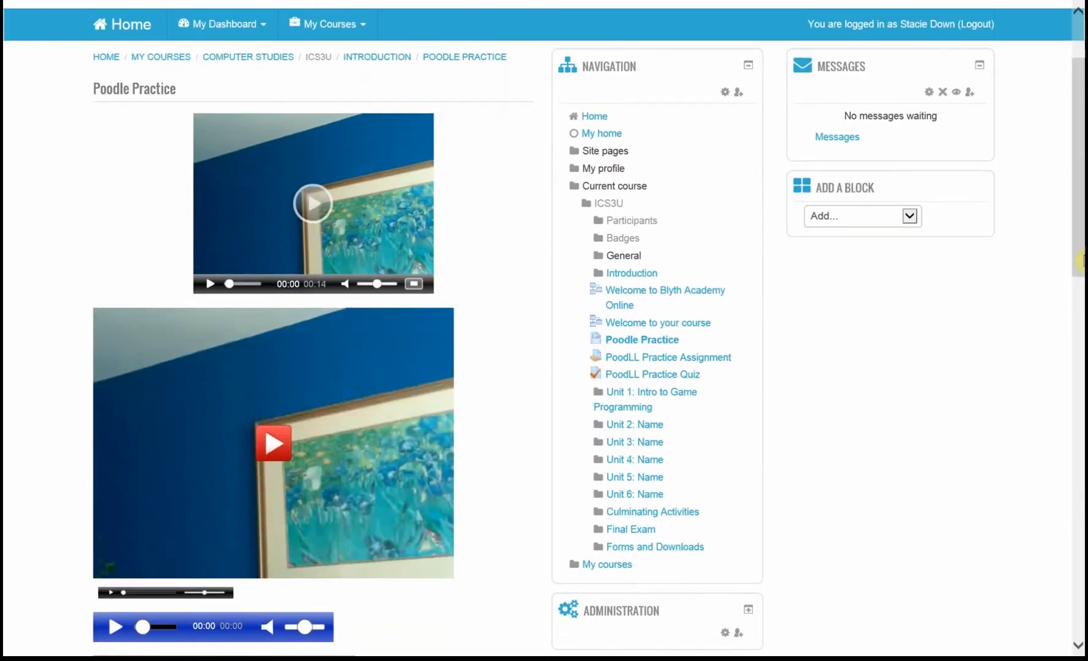
click(251, 236)
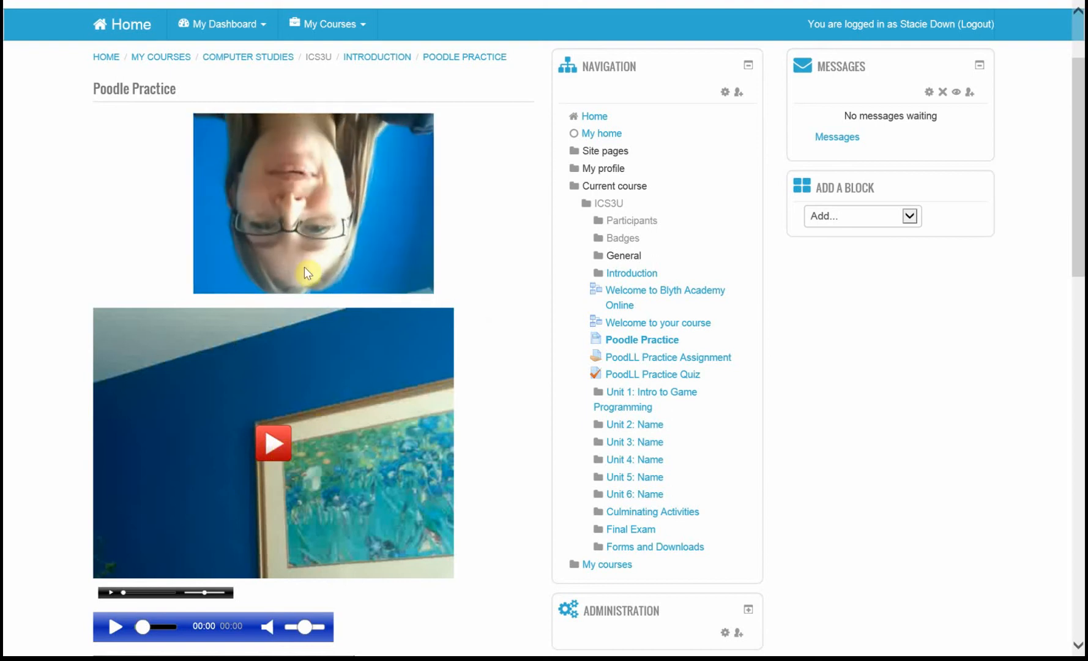
click(248, 246)
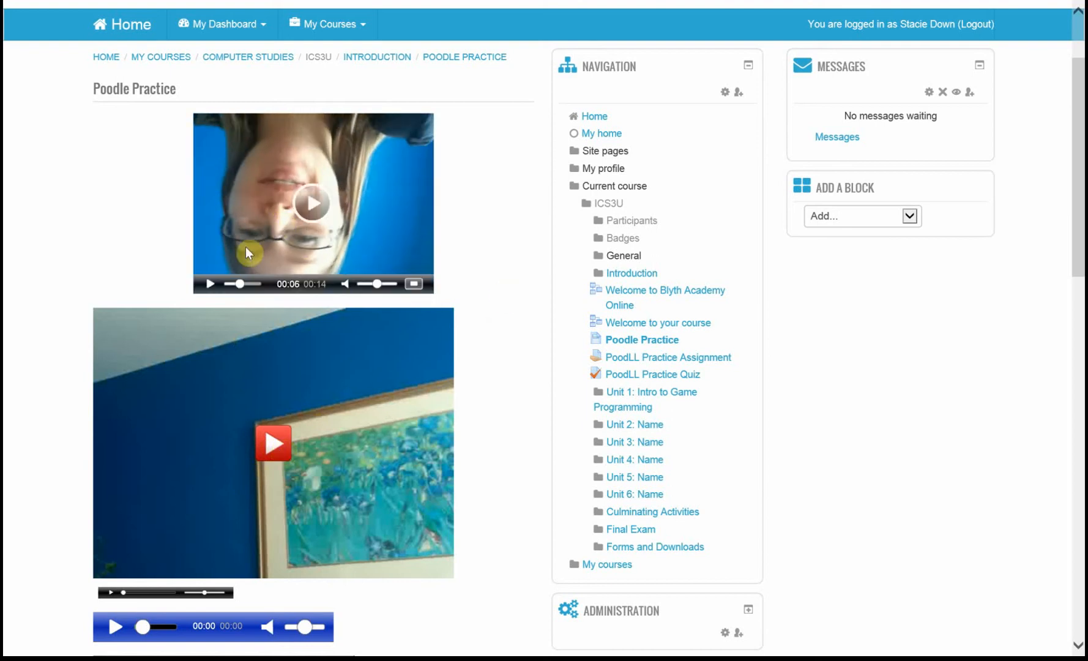
click(270, 439)
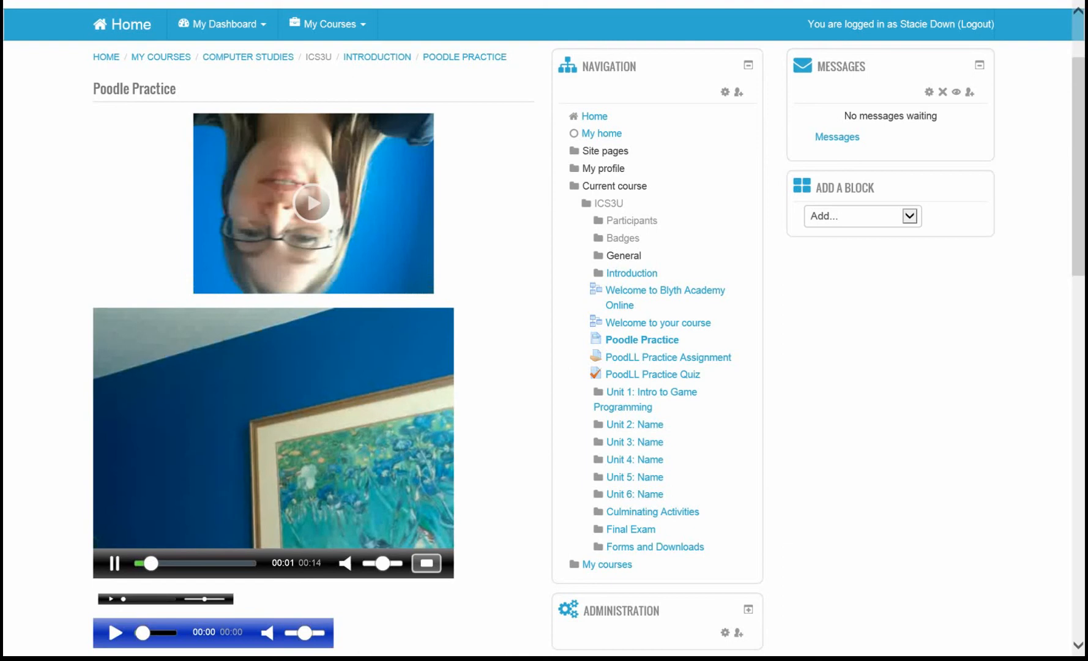
click(105, 546)
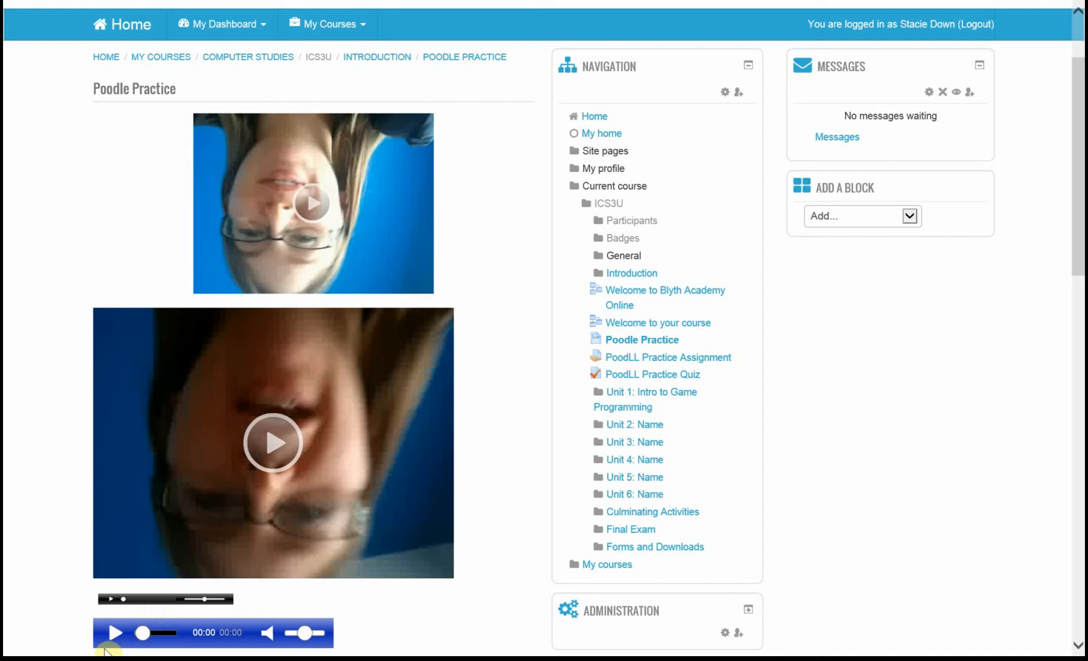
- Play the inserted audio clip in both audio players and view the worksheet picture below them
click(110, 599)
click(110, 599)
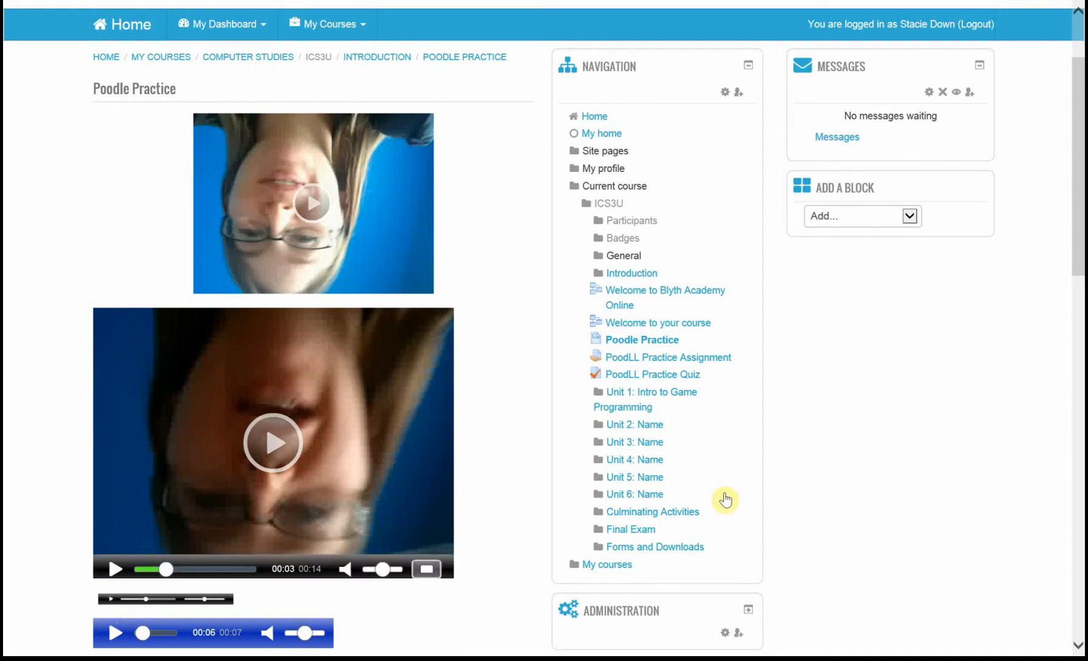
click(116, 633)
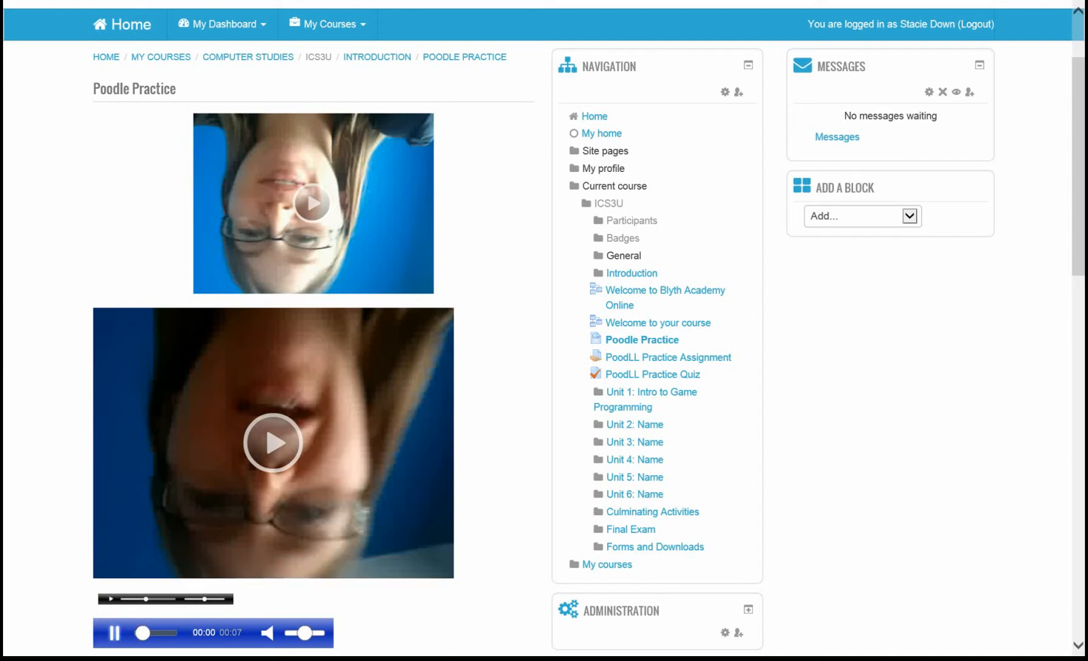
click(115, 633)
mouse_move(1083, 222)
mouse_down()
mouse_move(1081, 573)
mouse_move(1081, 177)
mouse_move(1080, 305)
mouse_move(1065, 306)
mouse_up()
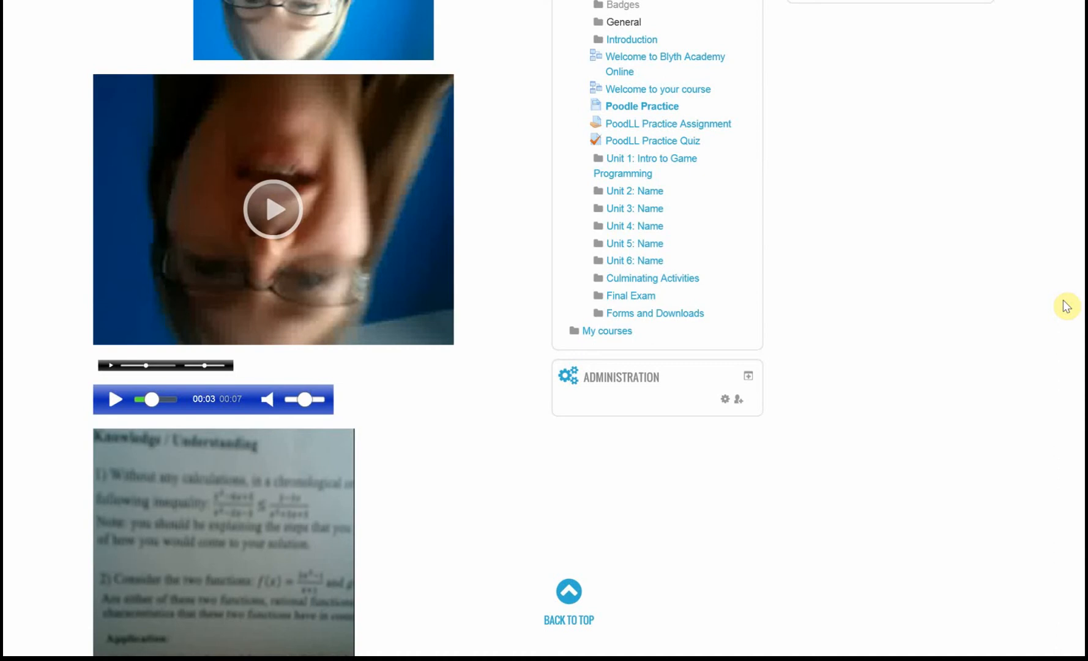
- Open the PoodLL Practice Assignment and edit its settings
click(689, 126)
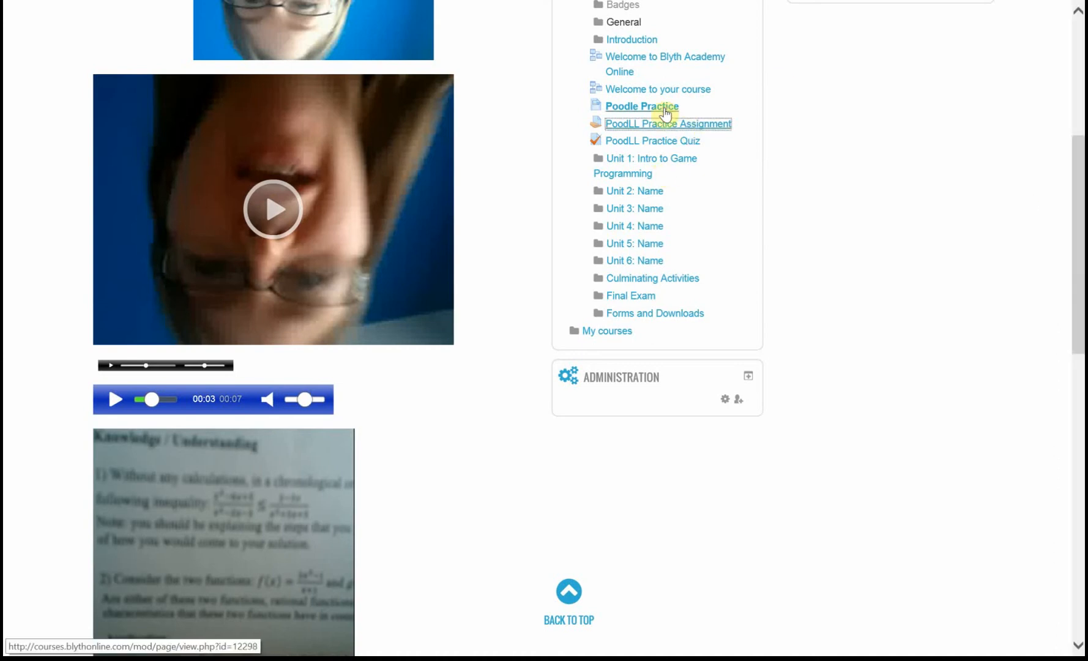
click(656, 124)
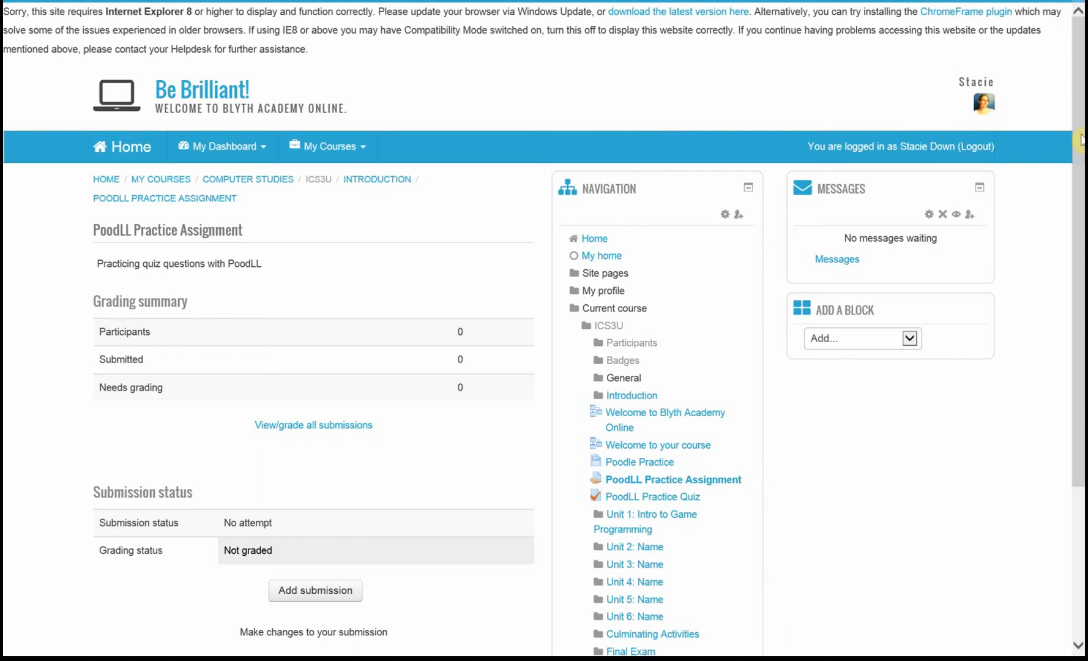
drag(1080, 139, 1080, 440)
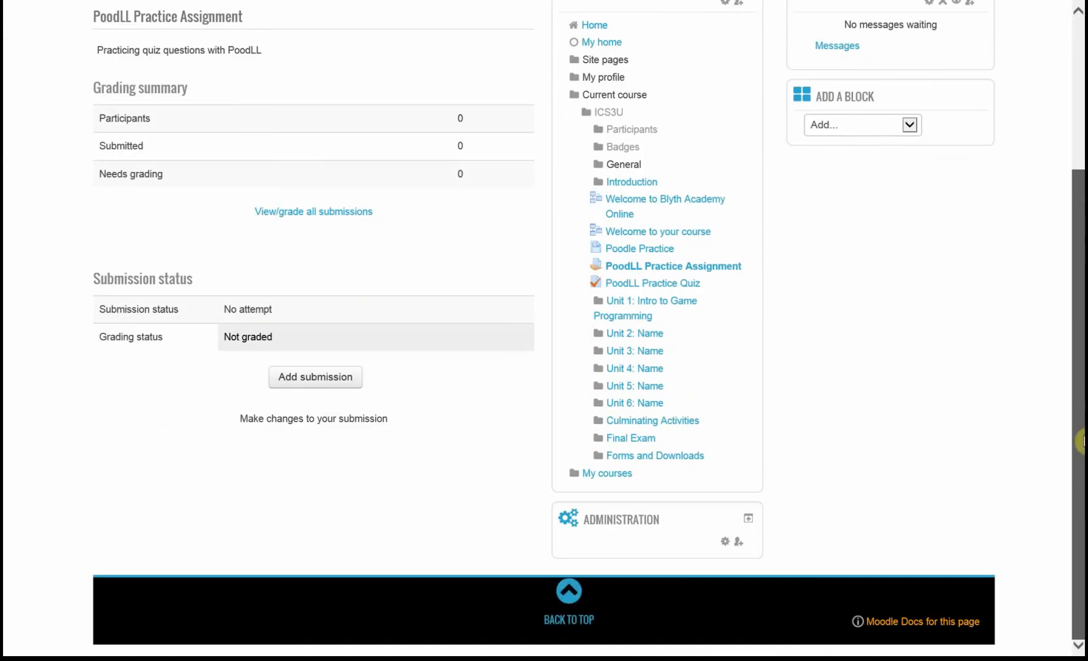
click(747, 518)
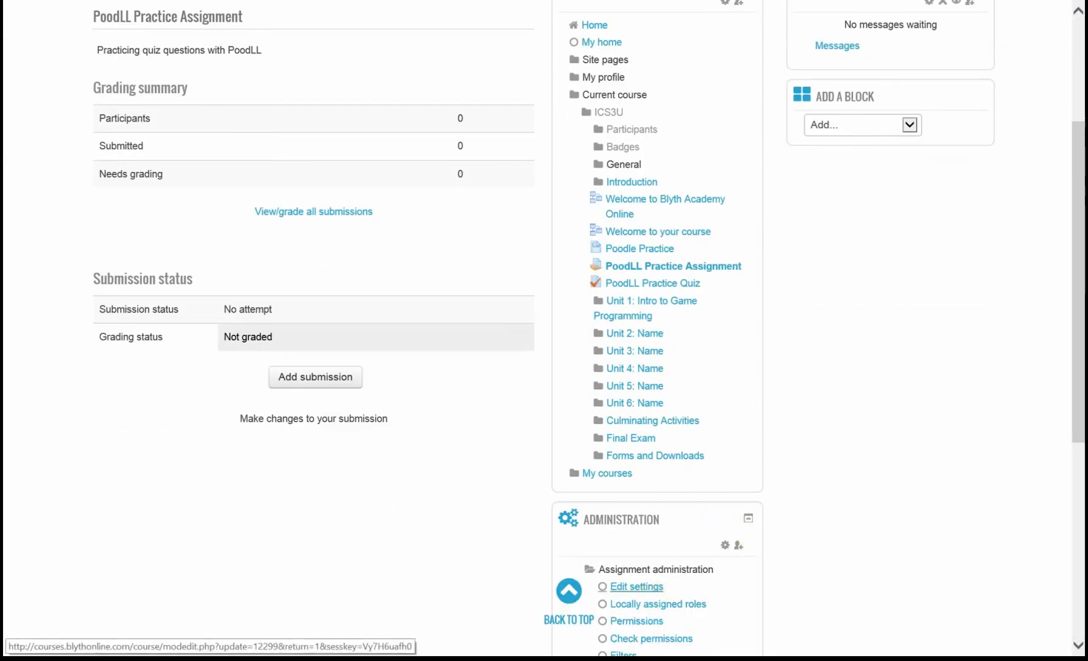
click(637, 586)
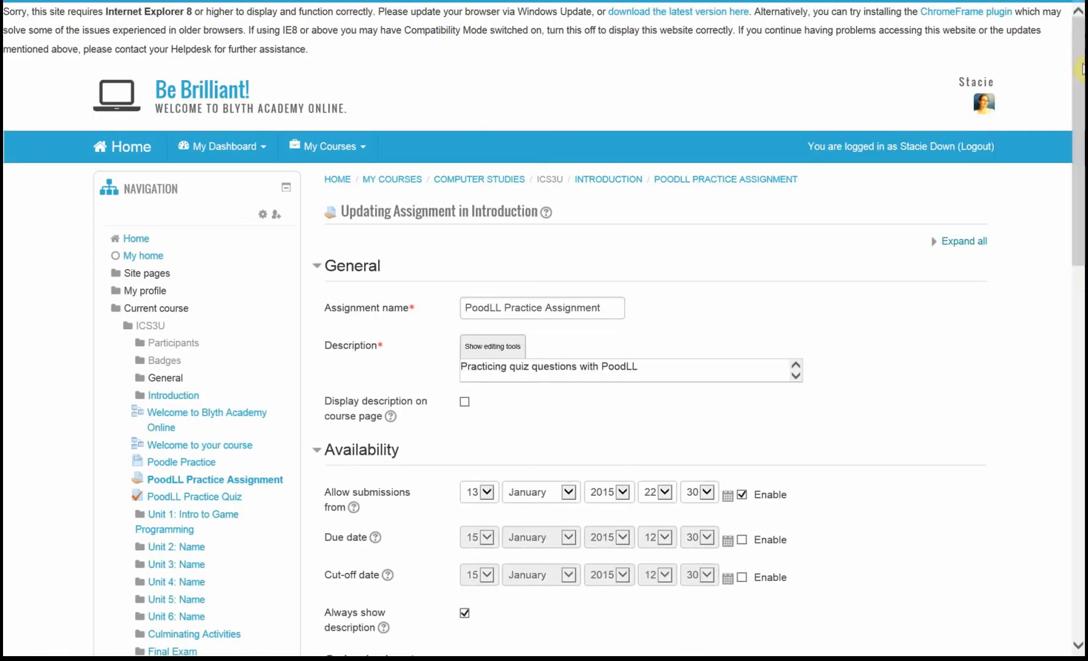
- Set the assignment's PoodLL recording type to Whiteboard, and save and display the assignment
drag(1082, 46, 1081, 277)
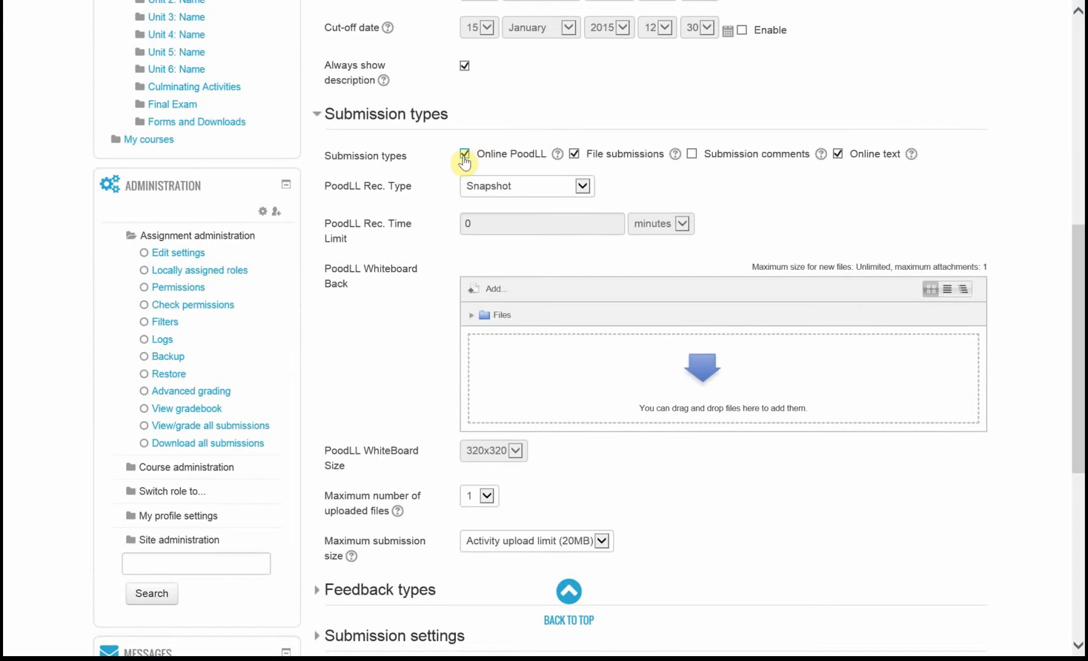
click(578, 186)
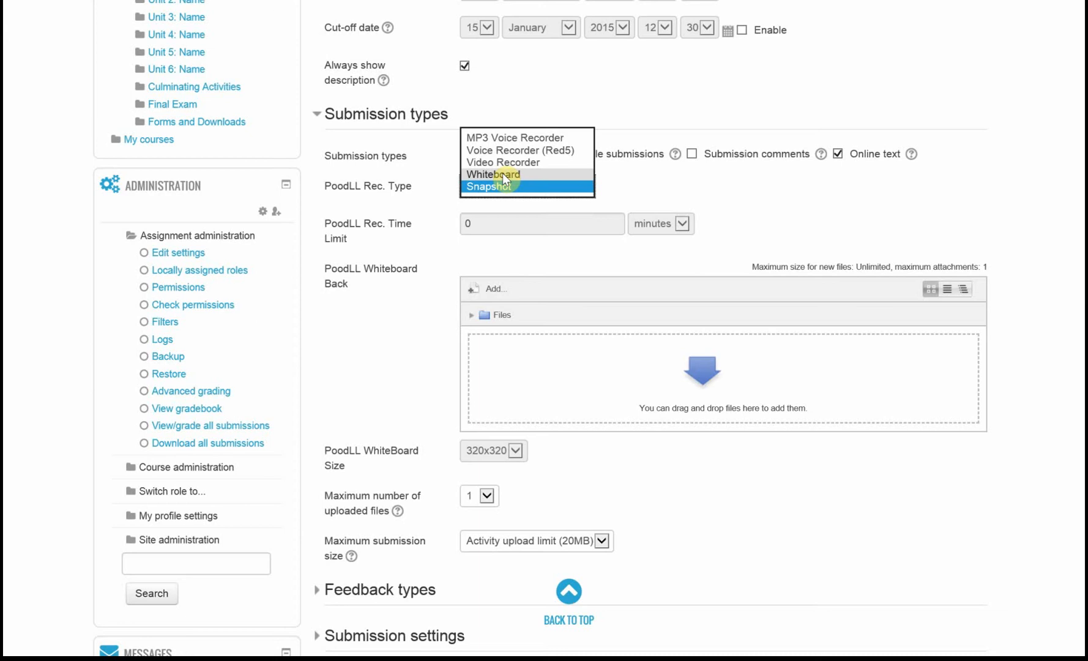
click(574, 175)
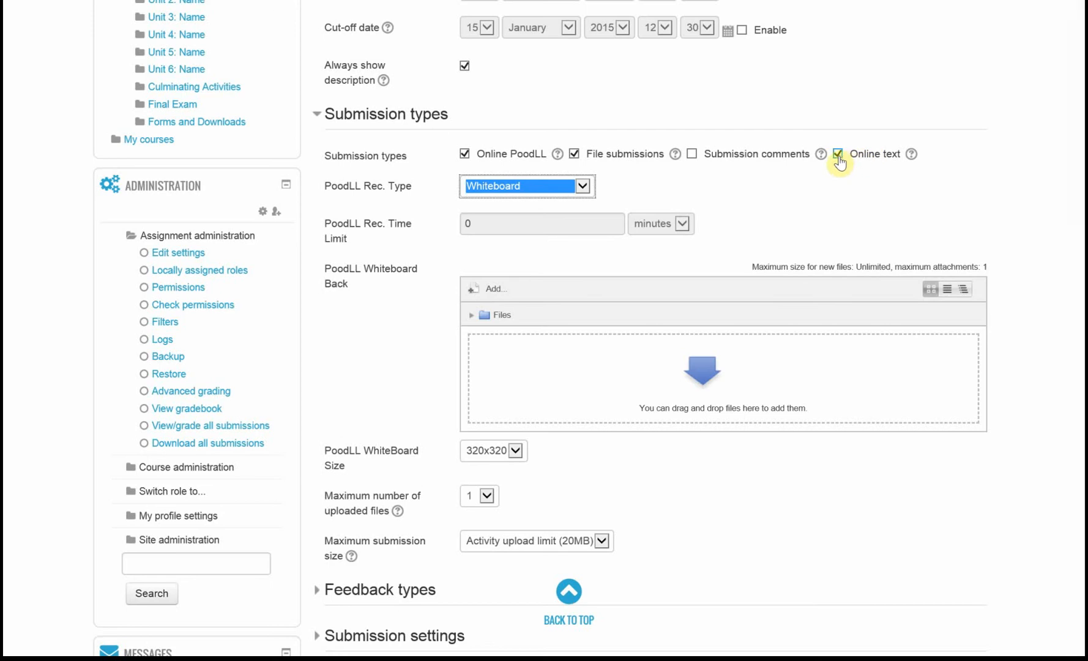
drag(1081, 258, 1082, 446)
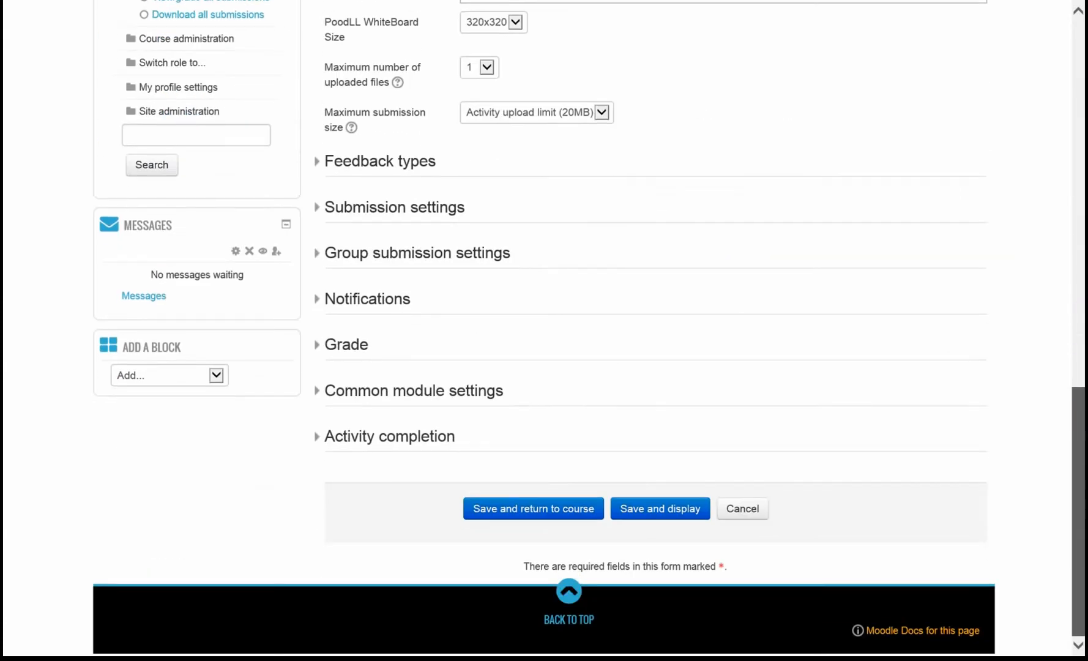
click(660, 508)
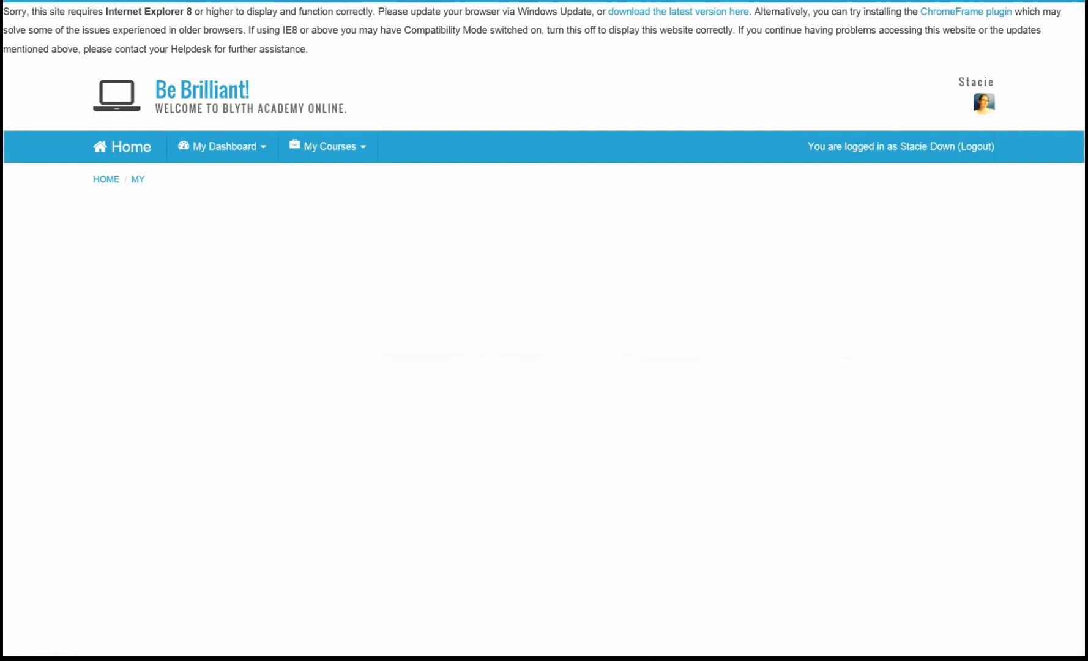
- Start adding a submission to the PoodLL Practice Assignment and bring its whiteboard area into view
drag(1079, 162, 1079, 269)
click(348, 373)
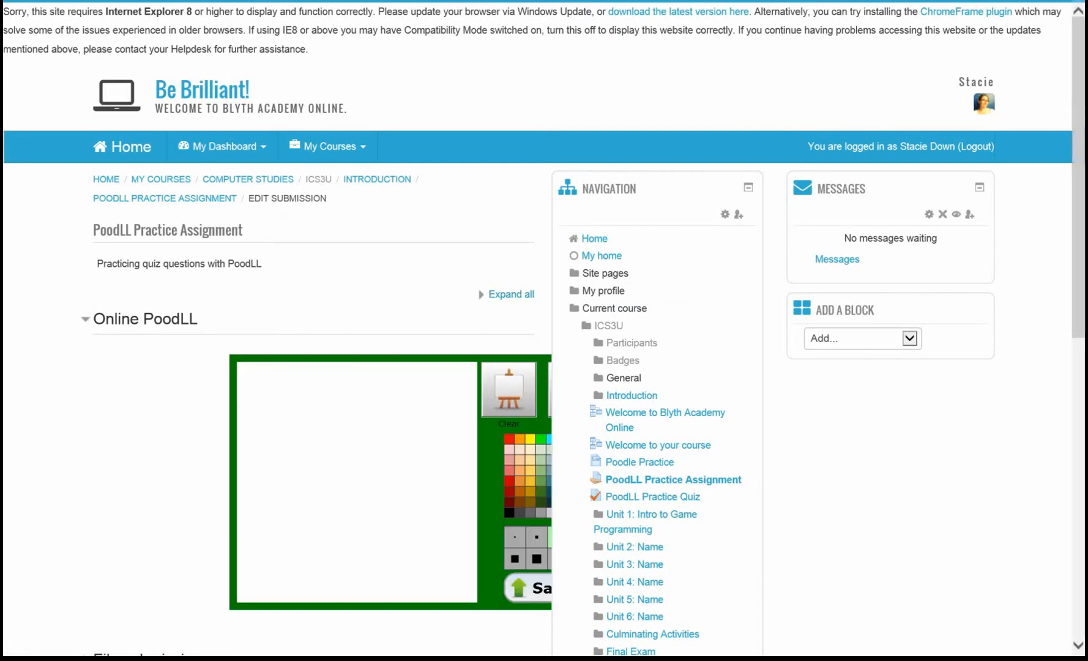
drag(1081, 121, 1081, 200)
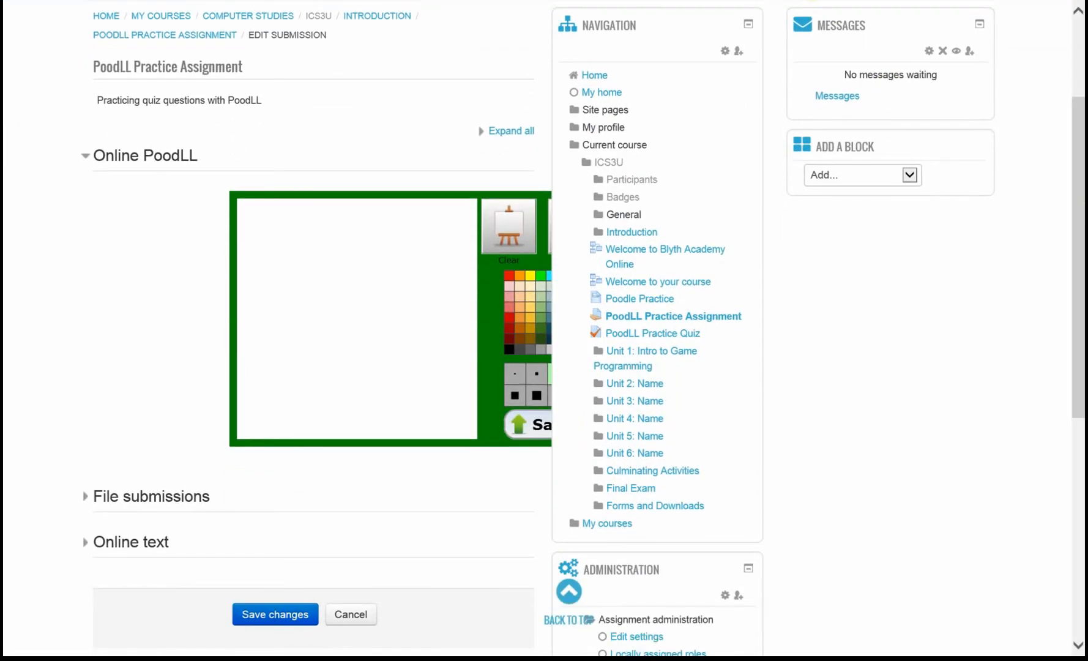
- Collapse the Navigation and Administration blocks that cover the whiteboard, and expand the Online text section of the submission form
click(748, 23)
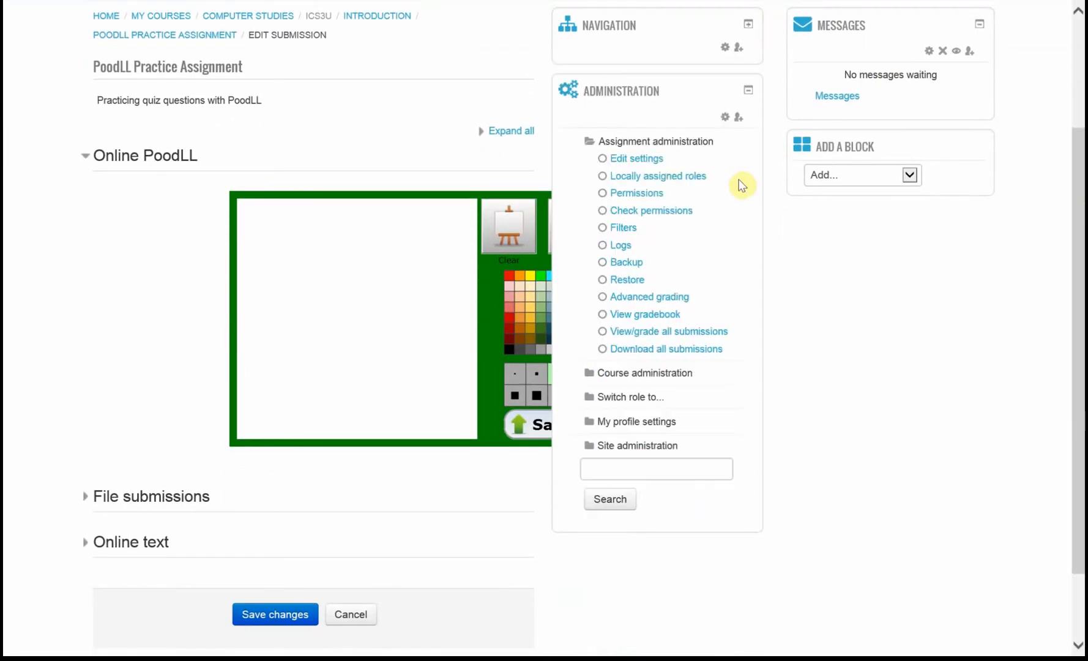
click(748, 92)
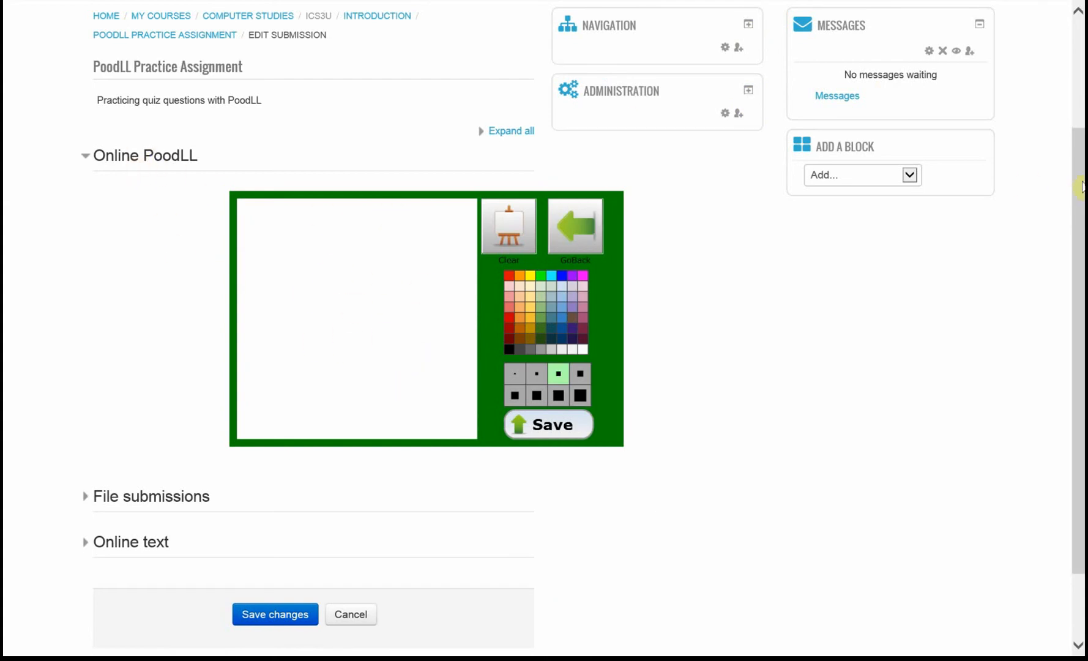
drag(1080, 211, 1080, 280)
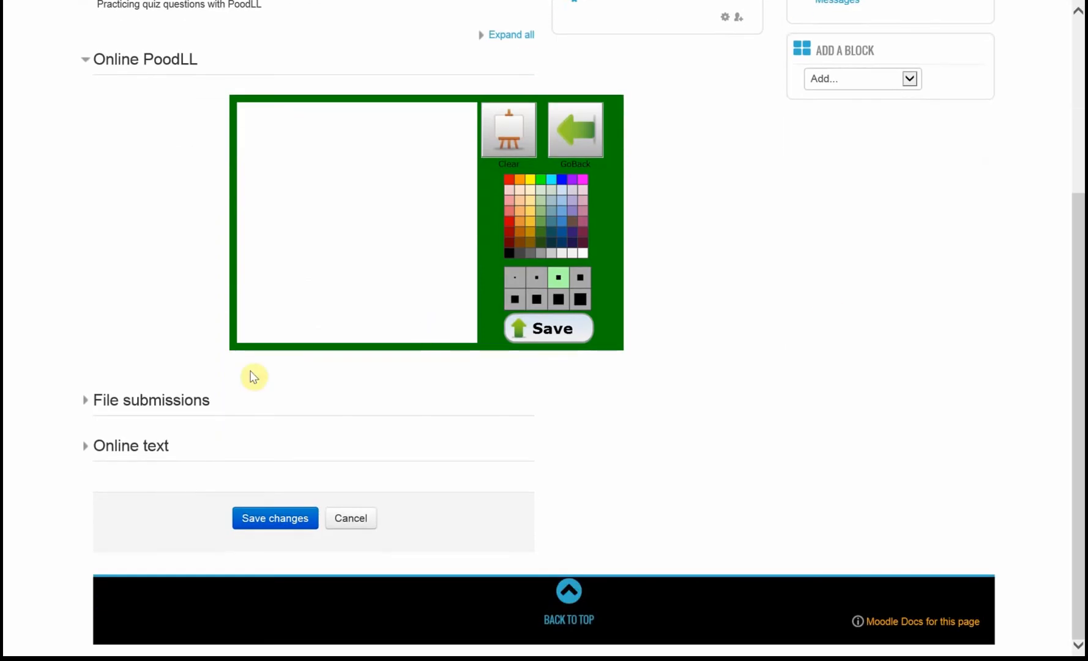
click(131, 457)
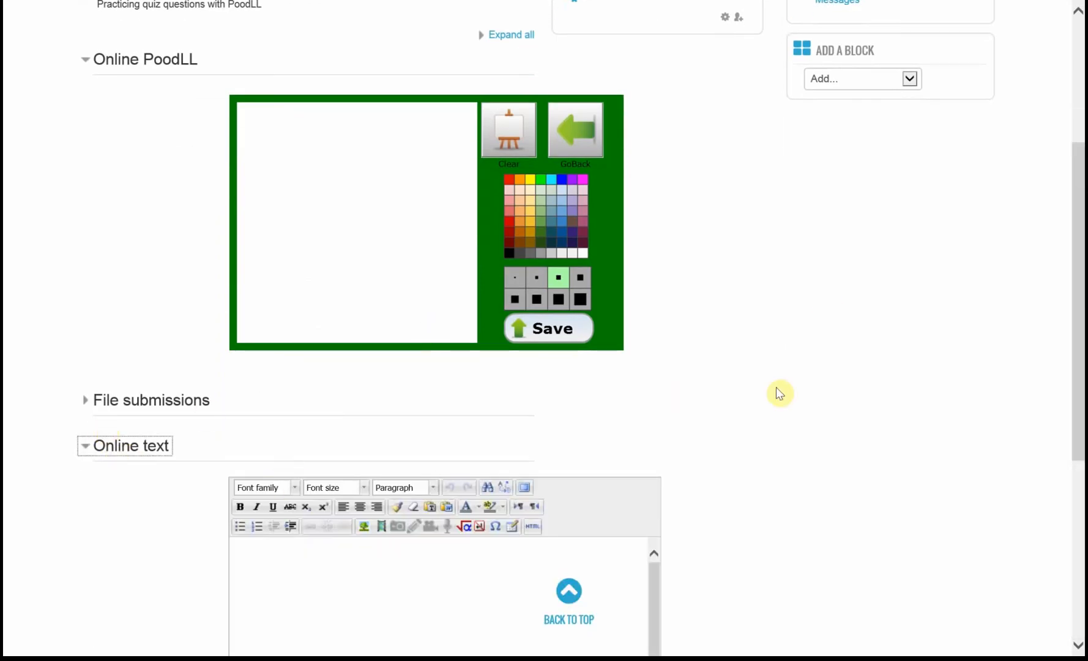
- Look over the Online text editor in the submission form, and cancel the submission
drag(1081, 361, 1078, 491)
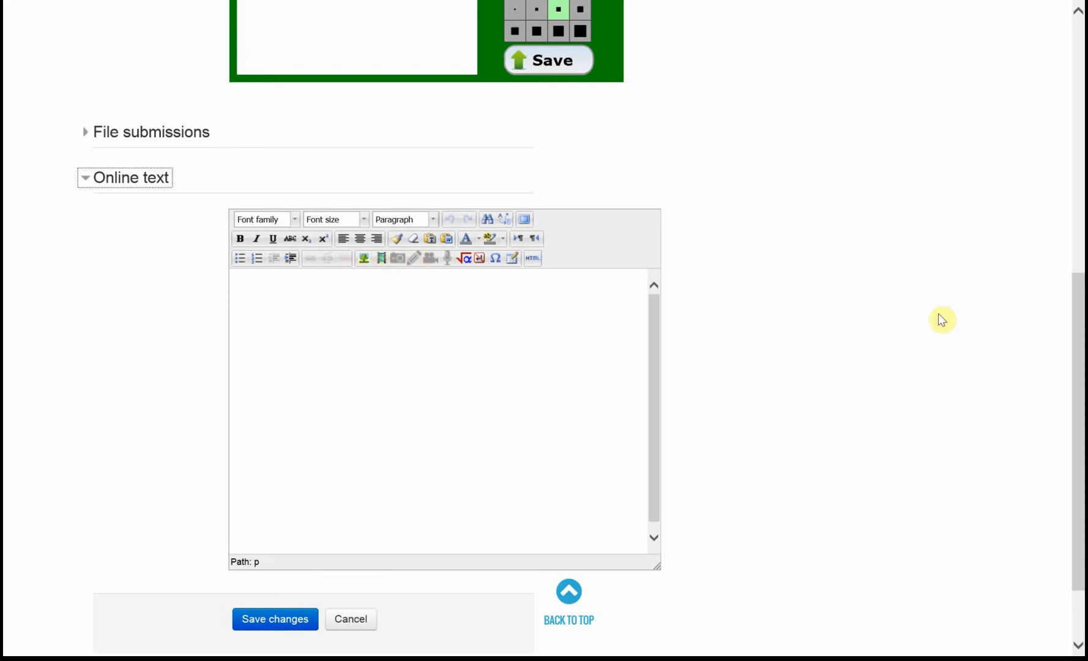
drag(1080, 353, 1081, 437)
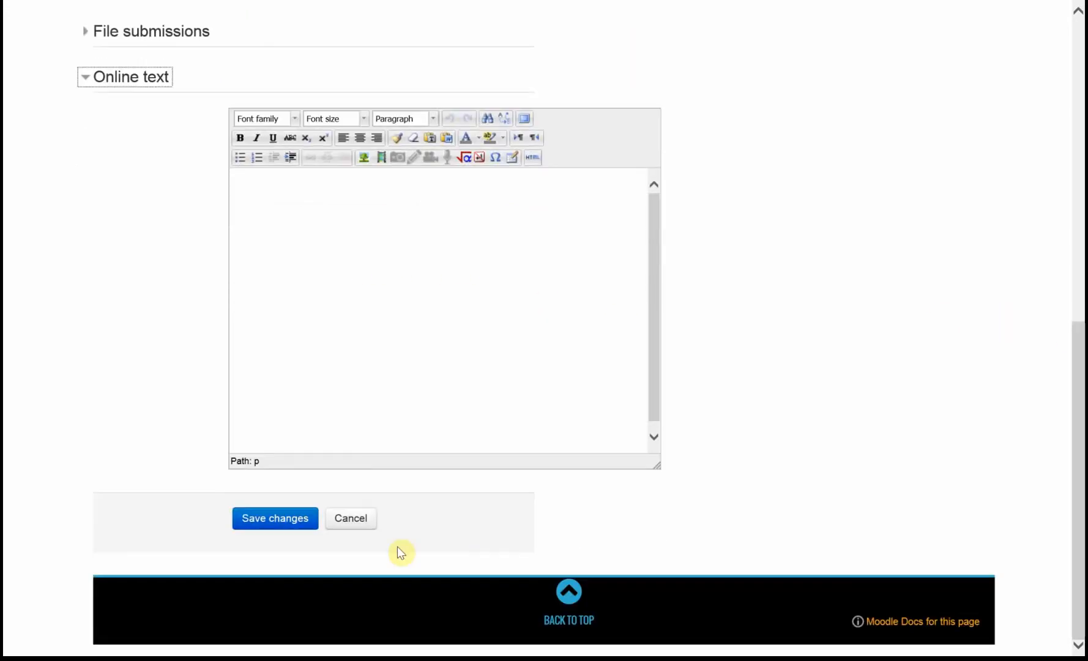
click(349, 518)
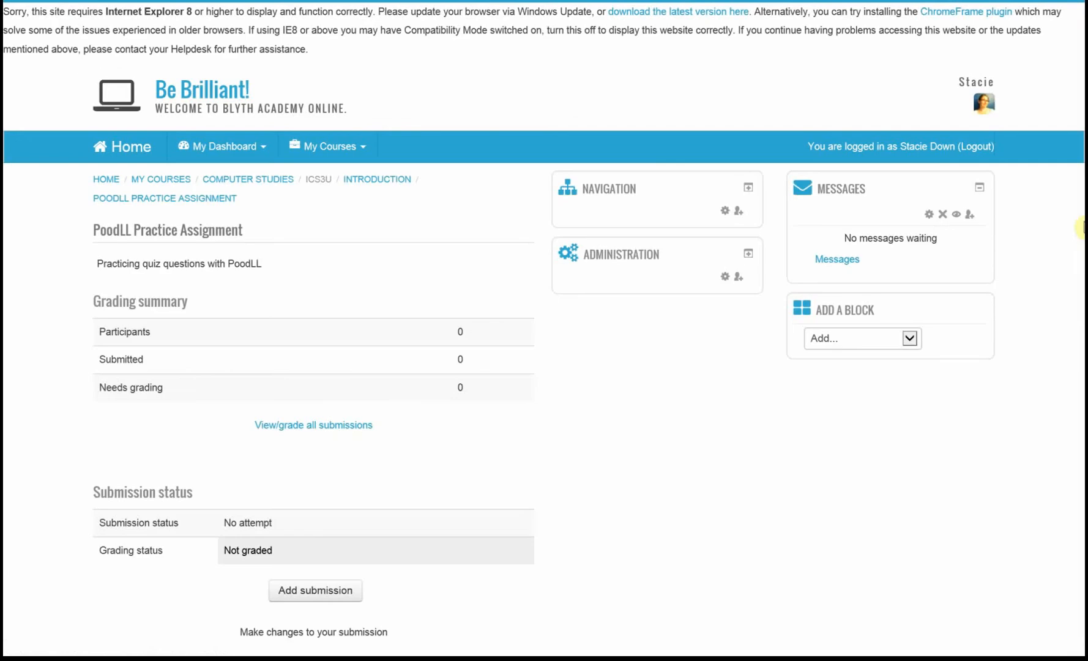
- Reopen the PoodLL Practice Assignment's settings and expand the Feedback types section
drag(1082, 104, 1077, 267)
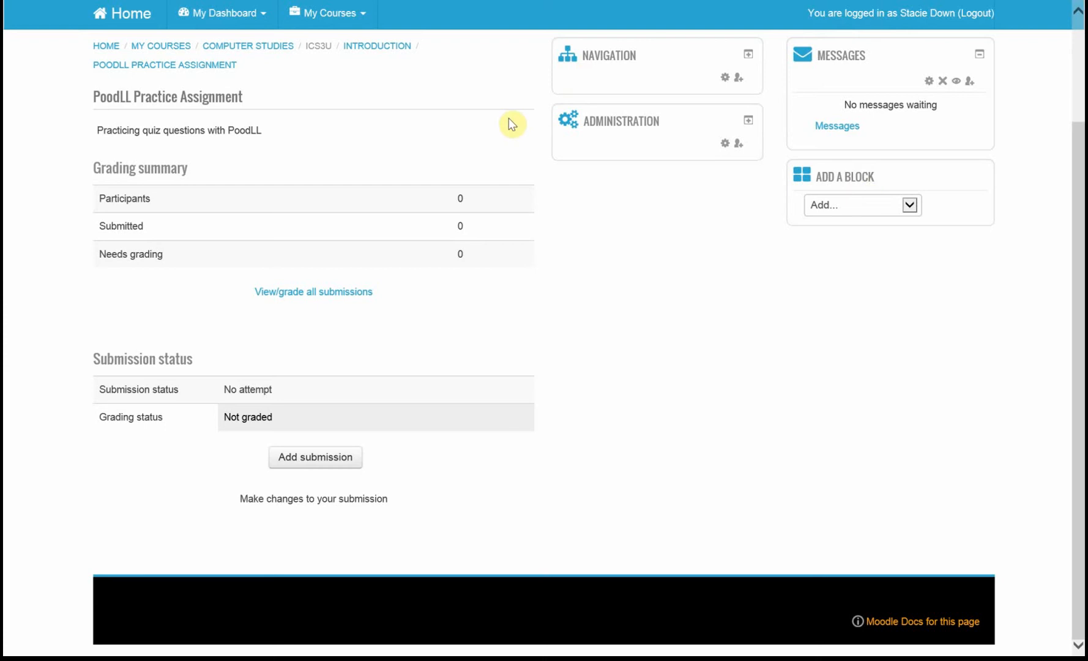
click(748, 120)
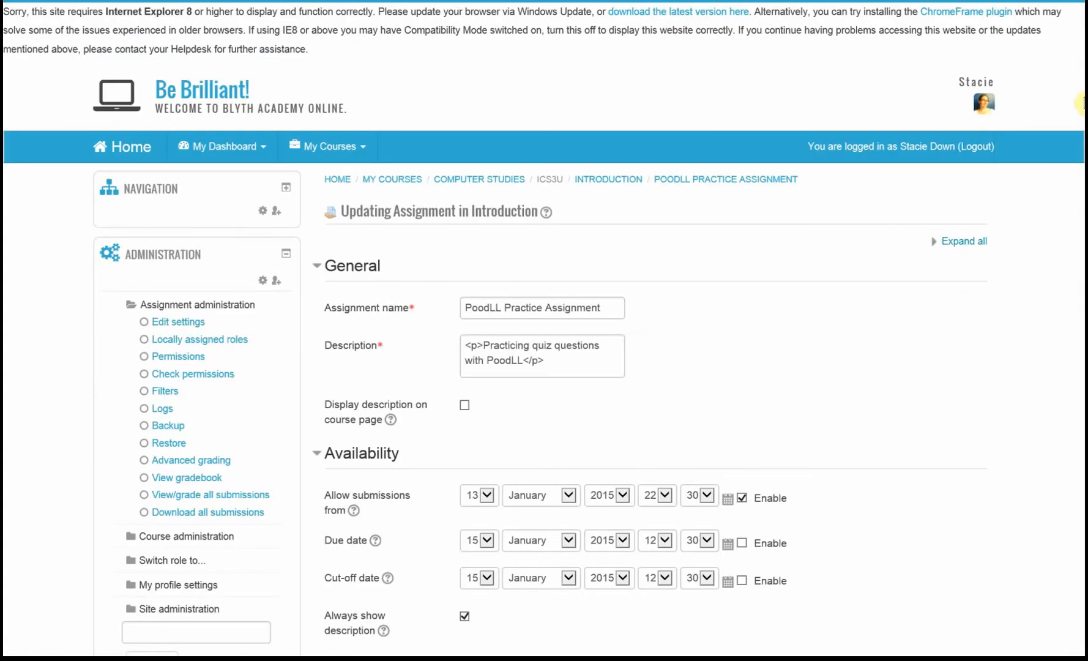
drag(1078, 157, 1078, 489)
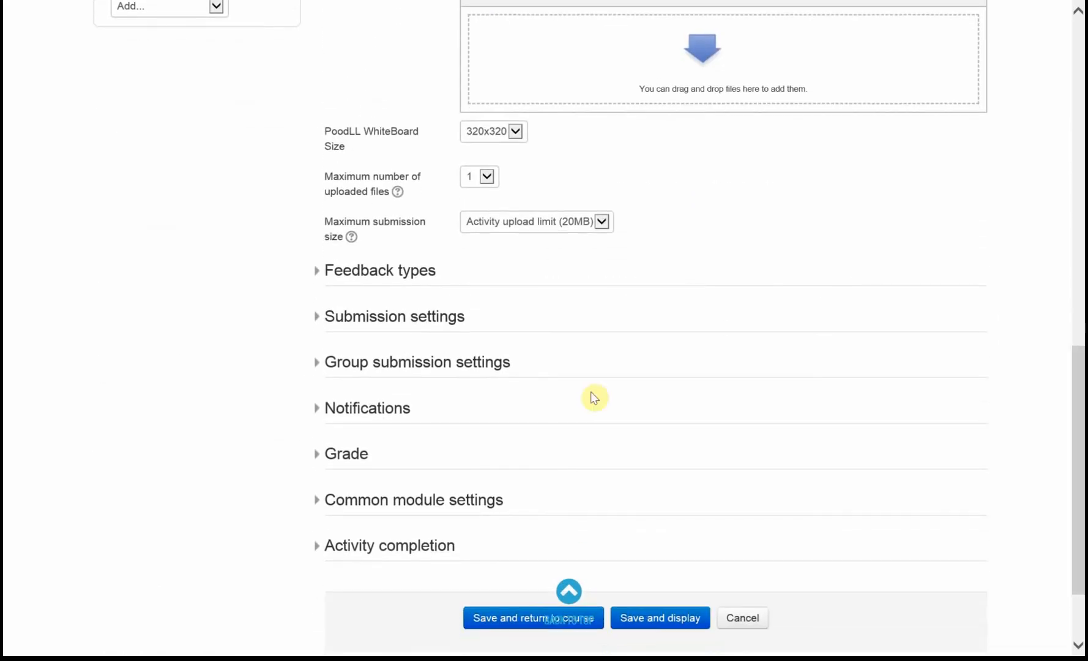
click(381, 270)
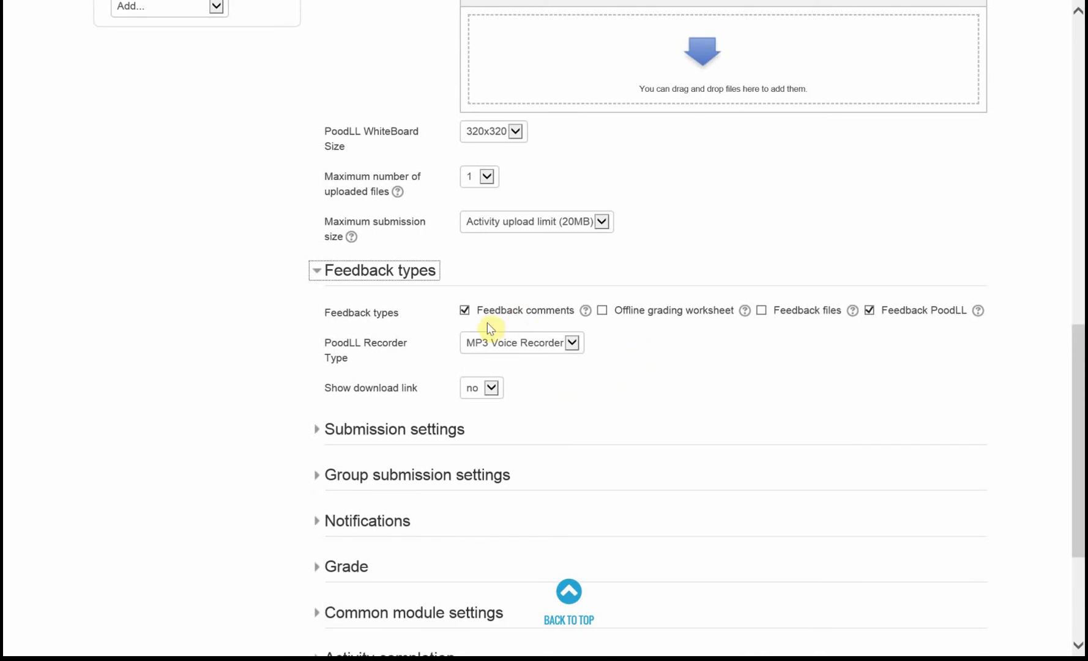
- View the PoodLL recorder type options available for feedback, and leave the assignment settings without saving
click(575, 347)
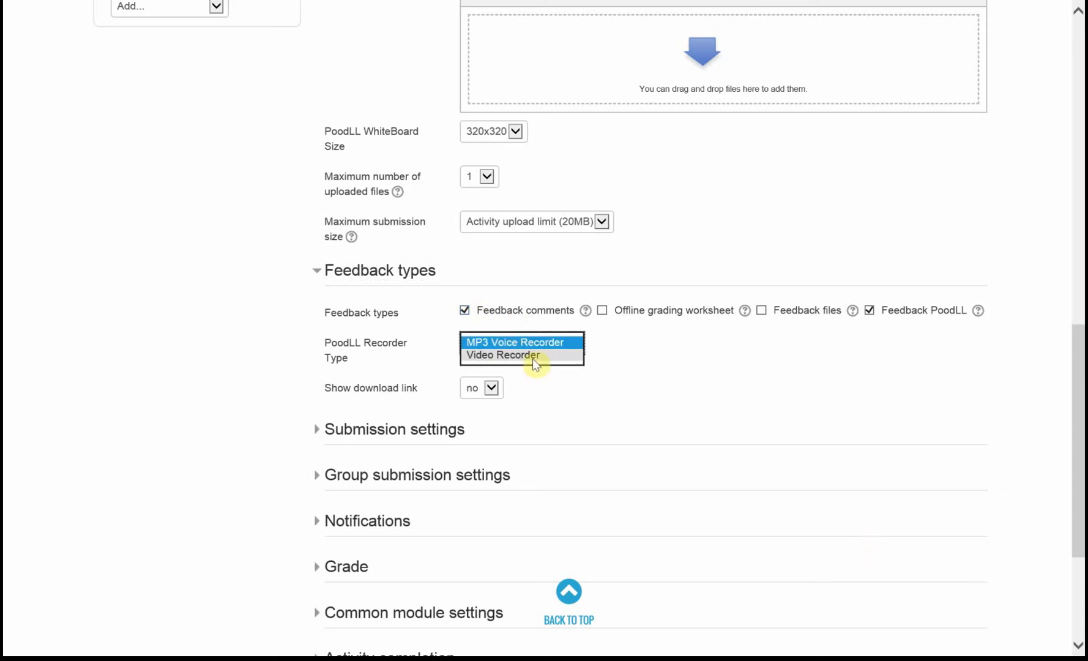
click(840, 532)
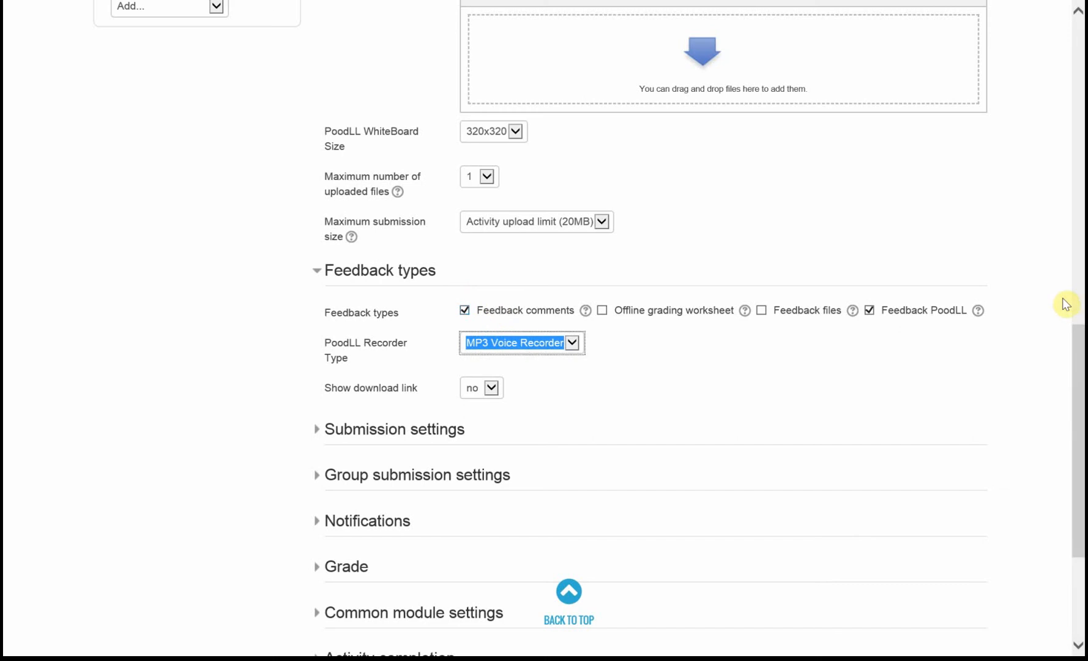
drag(1079, 367, 1081, 438)
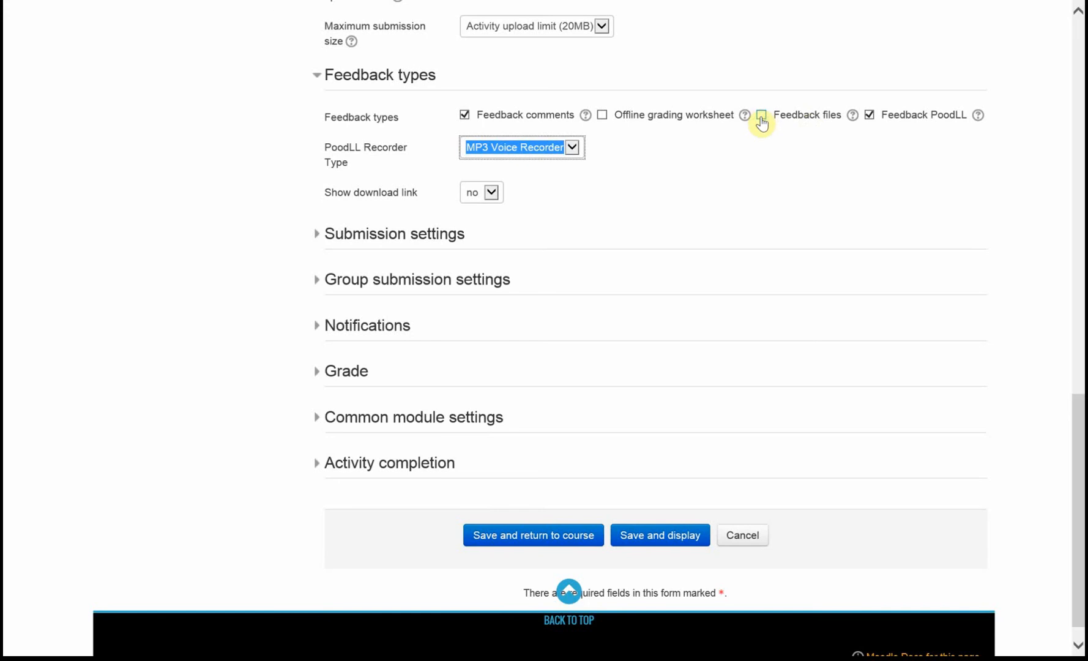
click(742, 536)
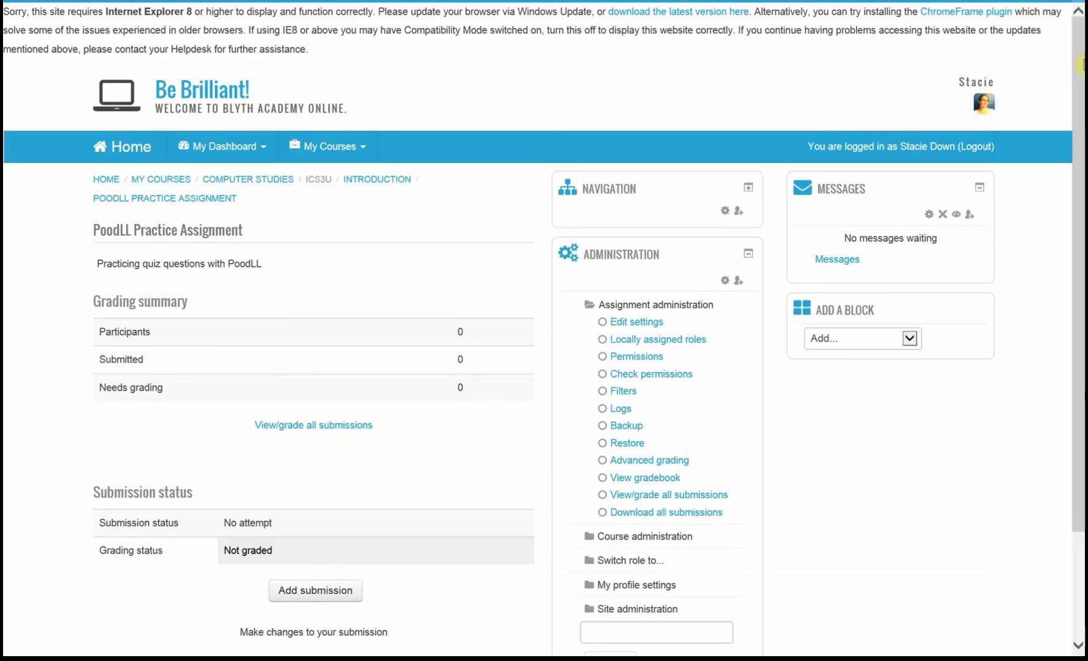
- Open the PoodLL Practice Quiz from the course's Introduction section and continue the last attempt
drag(1076, 80, 1077, 205)
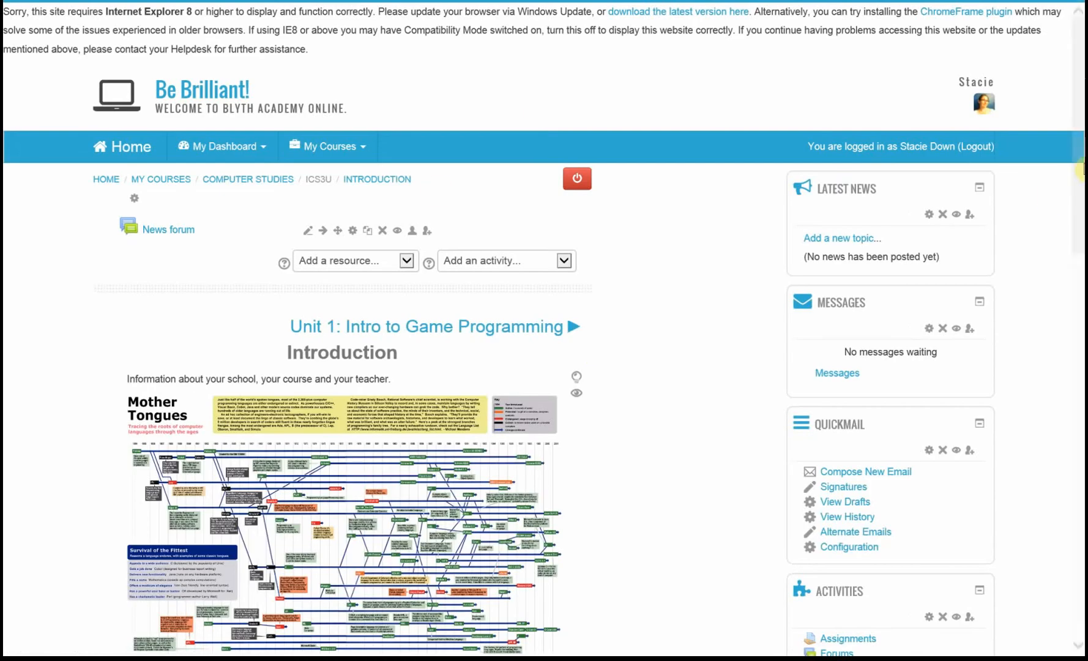
drag(1078, 187, 1077, 377)
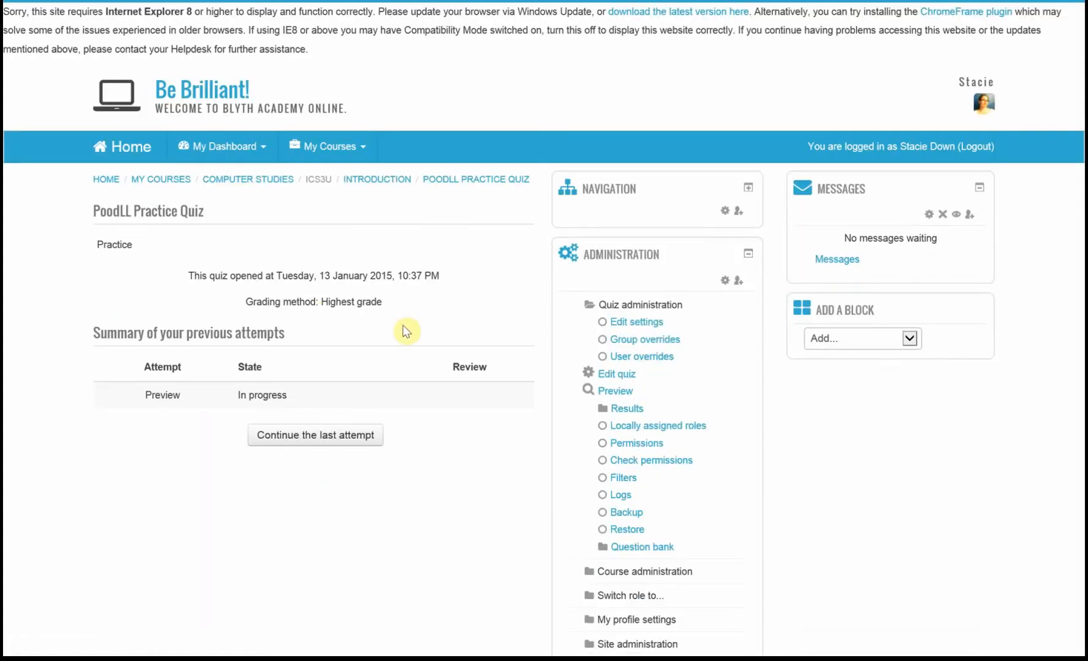
click(371, 441)
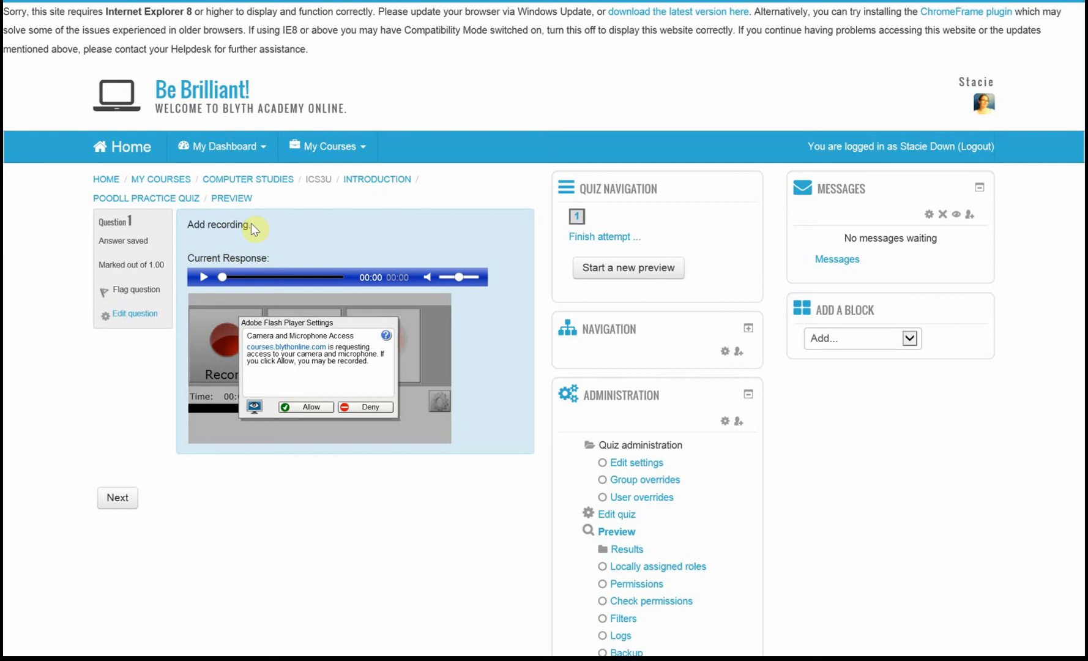
- Allow camera and microphone access, record an audio answer of about 3 seconds for question 1, and play it back
click(310, 408)
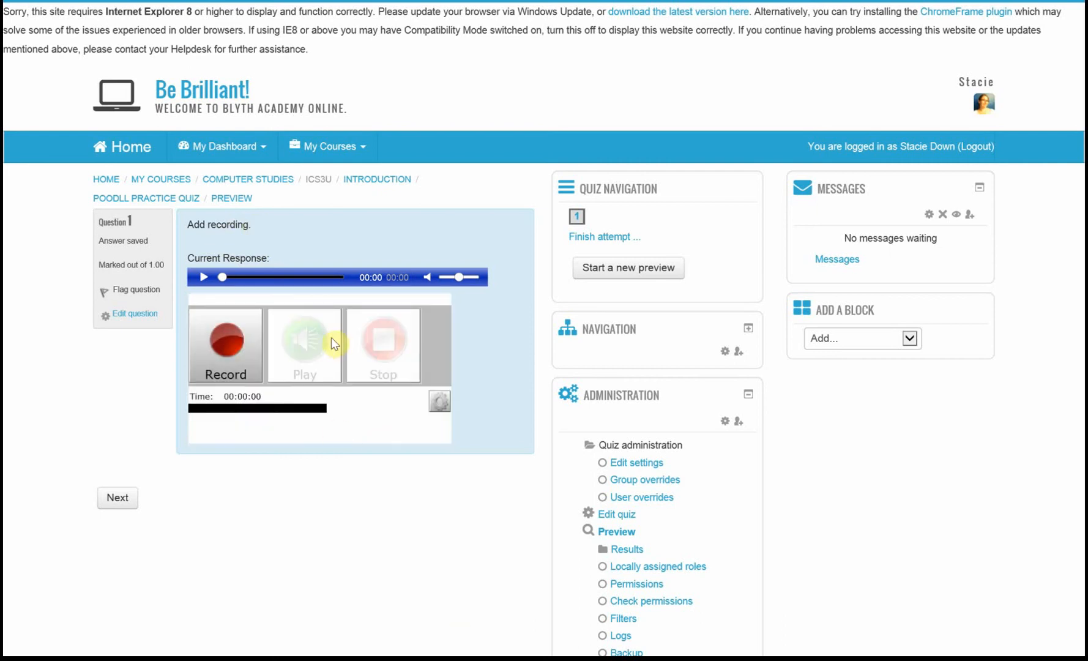
click(226, 347)
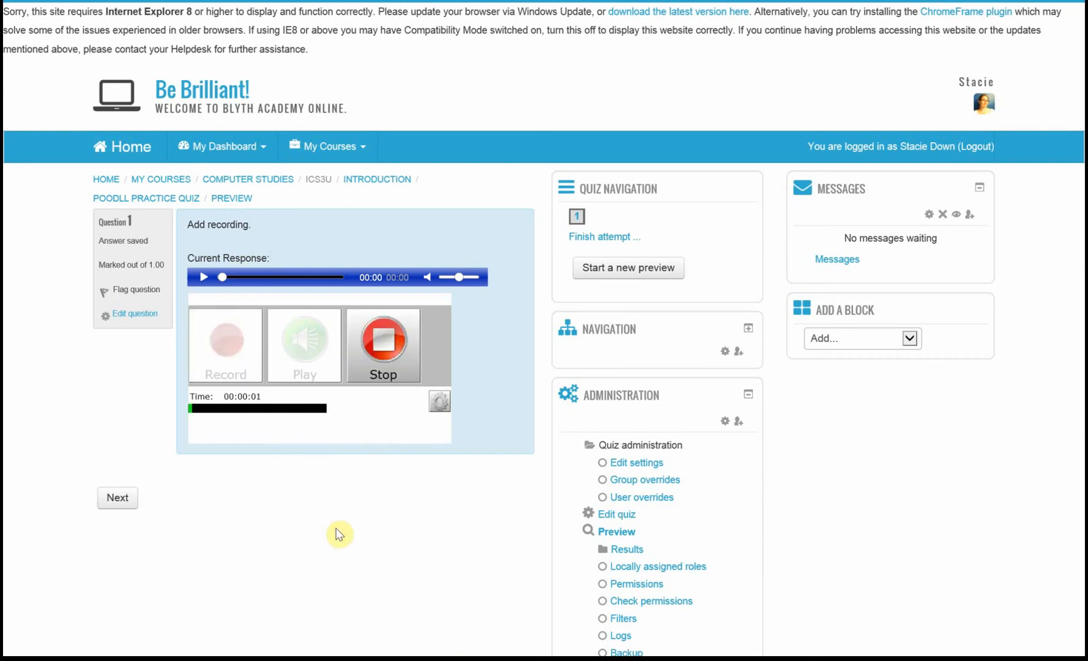
click(413, 366)
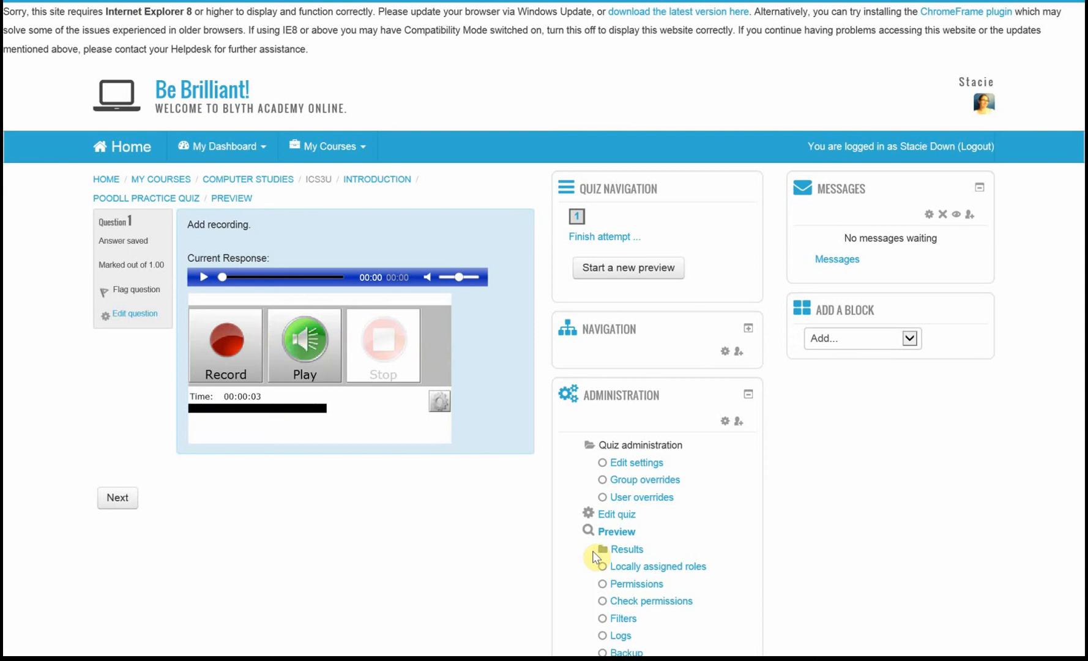
click(284, 350)
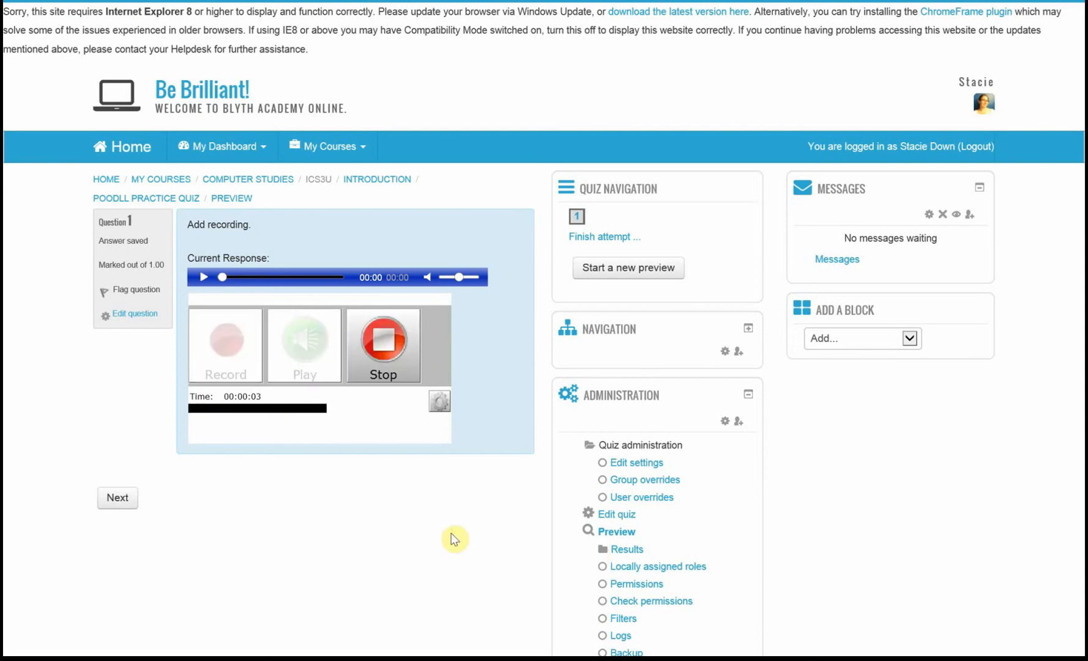
click(382, 346)
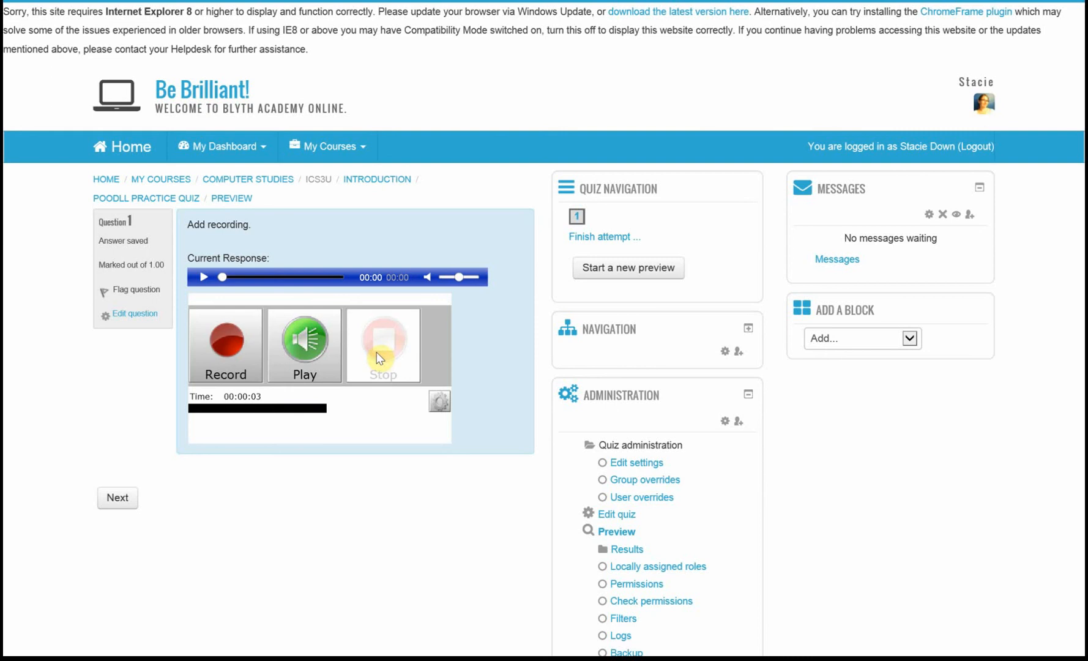
- Save the recorded answer, return to the attempt to play the current response, and go back to the attempt summary
click(118, 498)
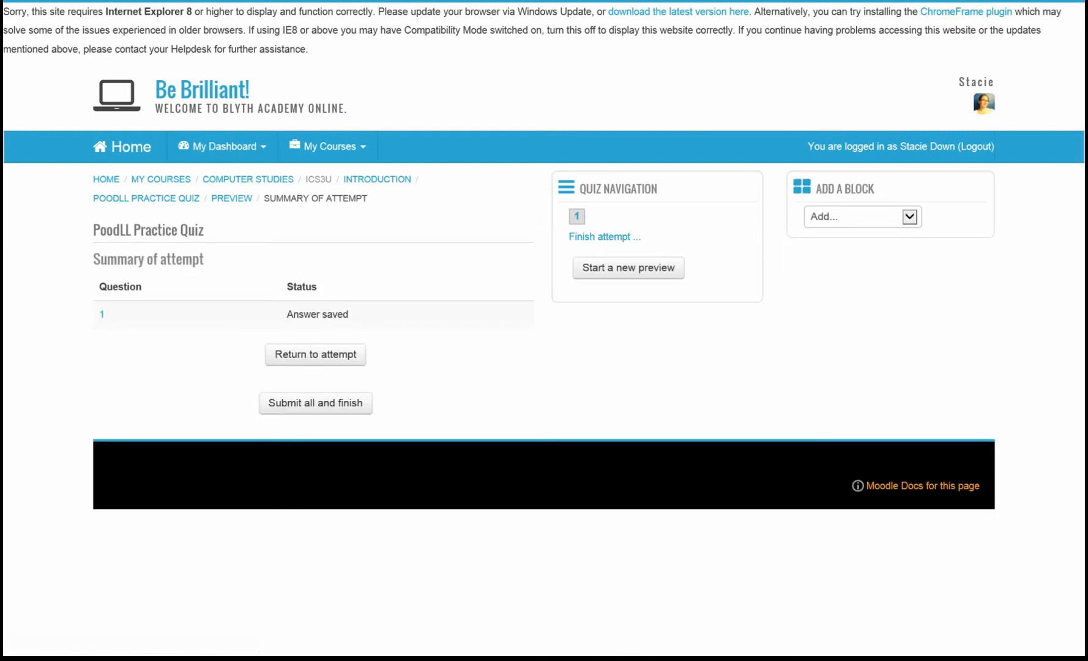
click(323, 362)
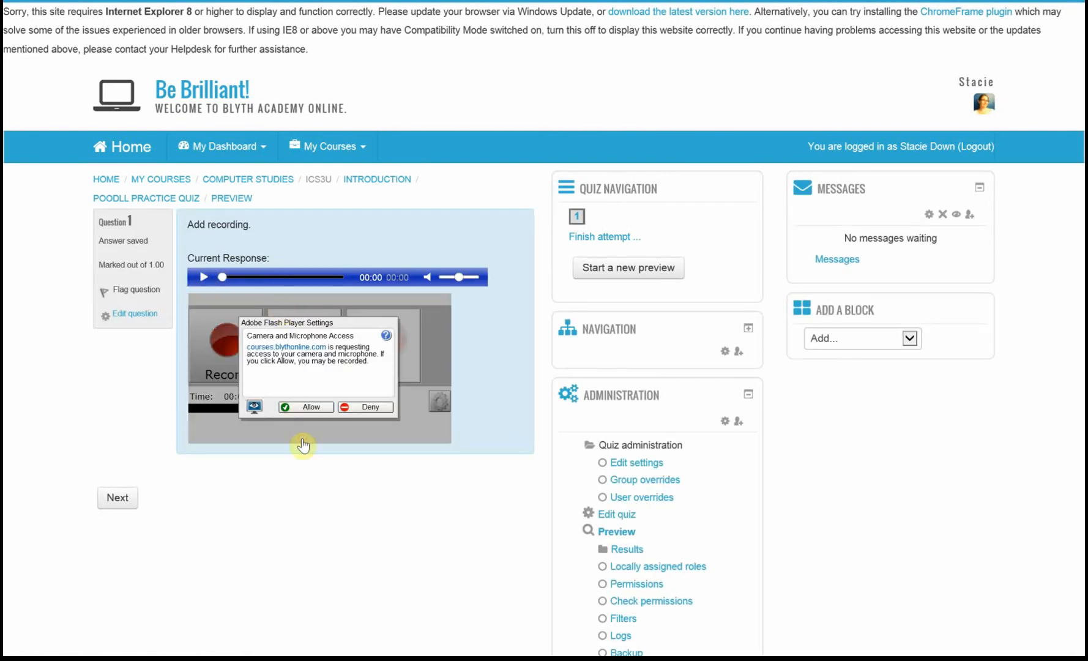
click(202, 278)
click(102, 499)
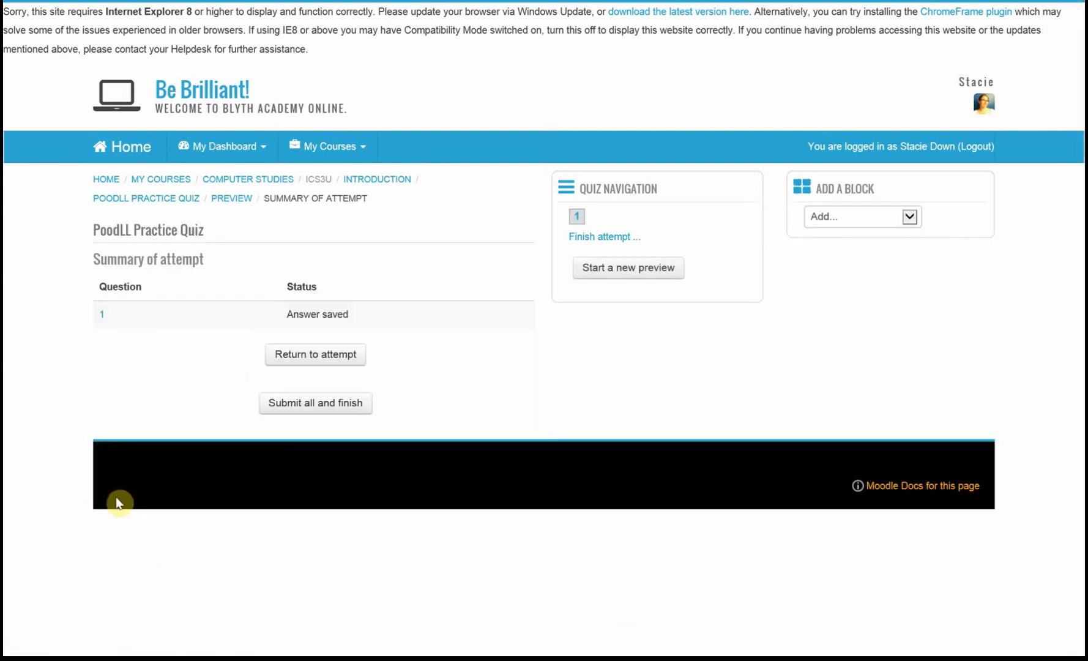
- Bring up the confirmation for submitting the attempt, dismiss it, and return to the PoodLL Practice Quiz page
click(350, 408)
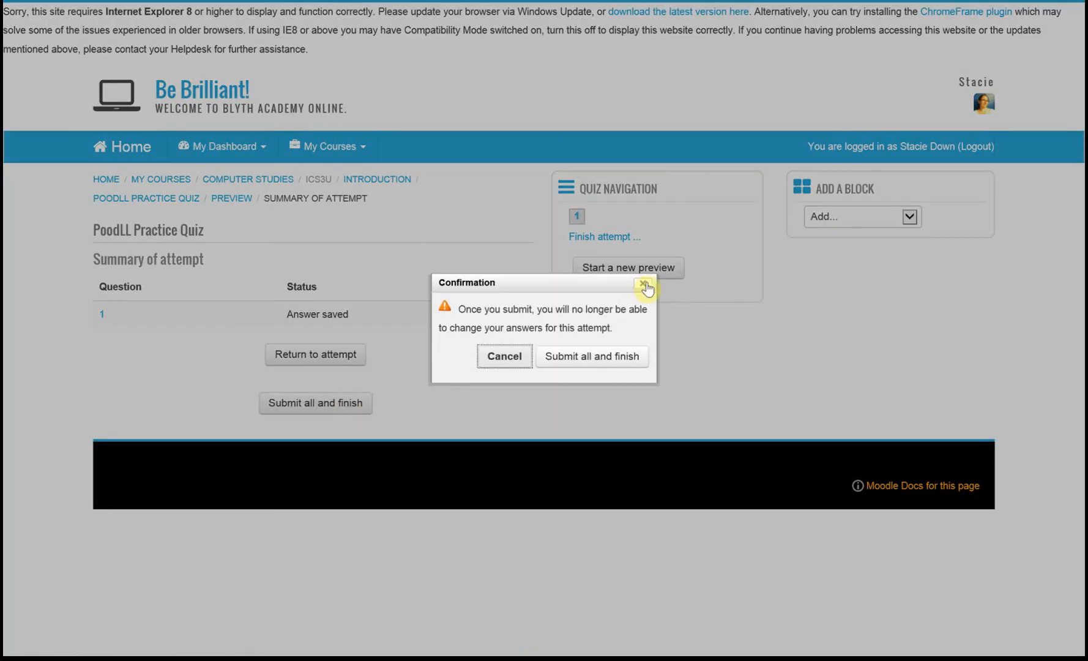
click(644, 285)
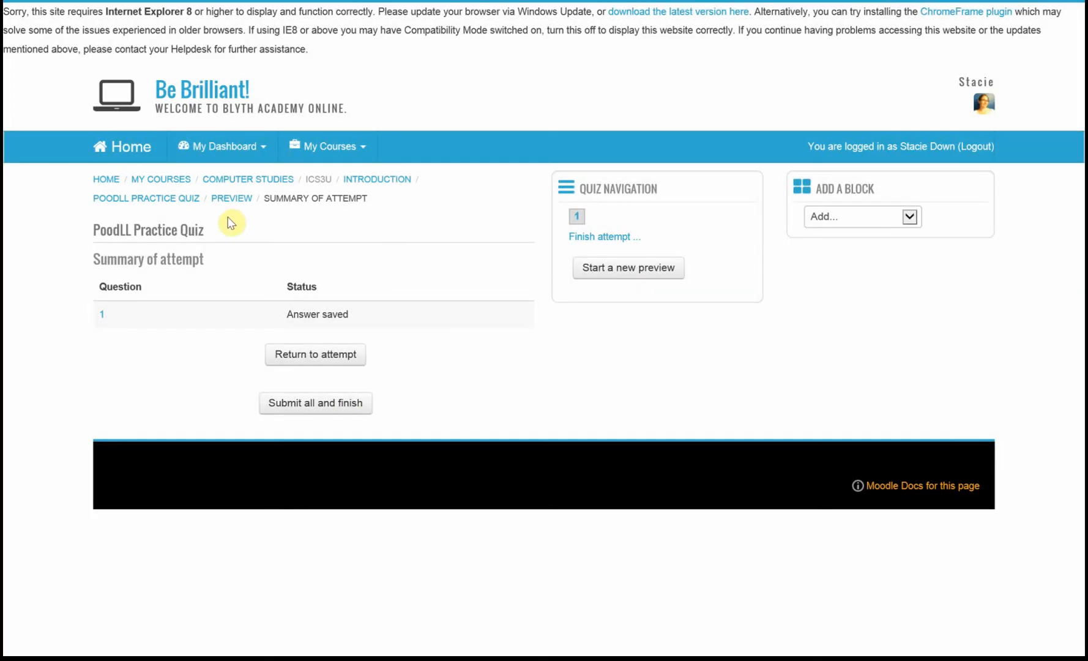
click(150, 199)
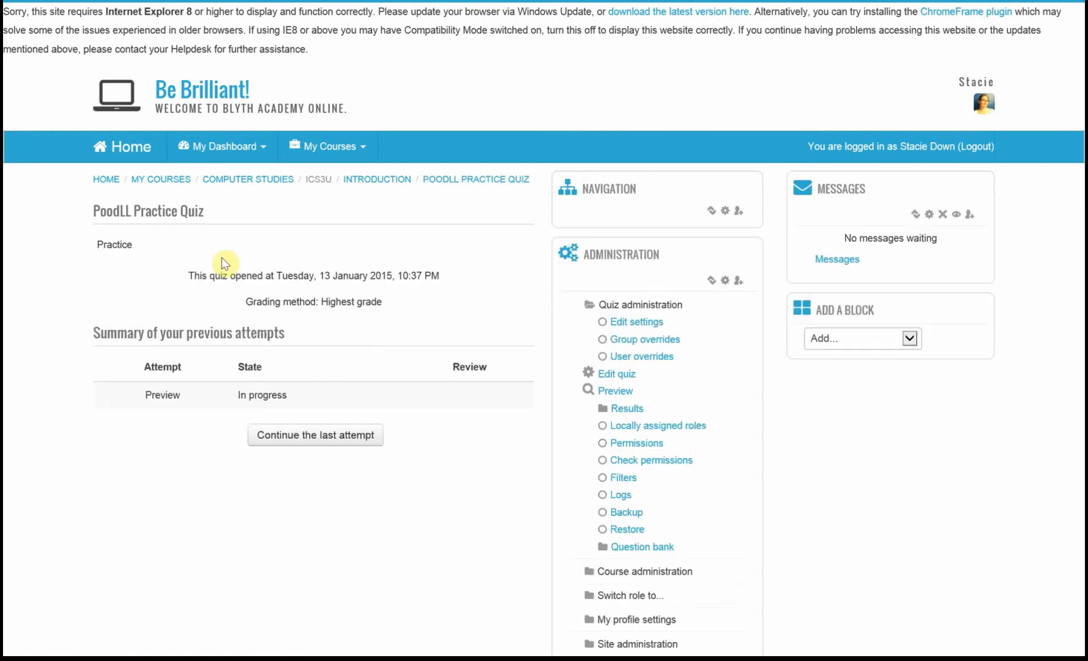
- Open the PoodLL Practice Quiz settings to review their sections, and save and display the quiz
click(653, 320)
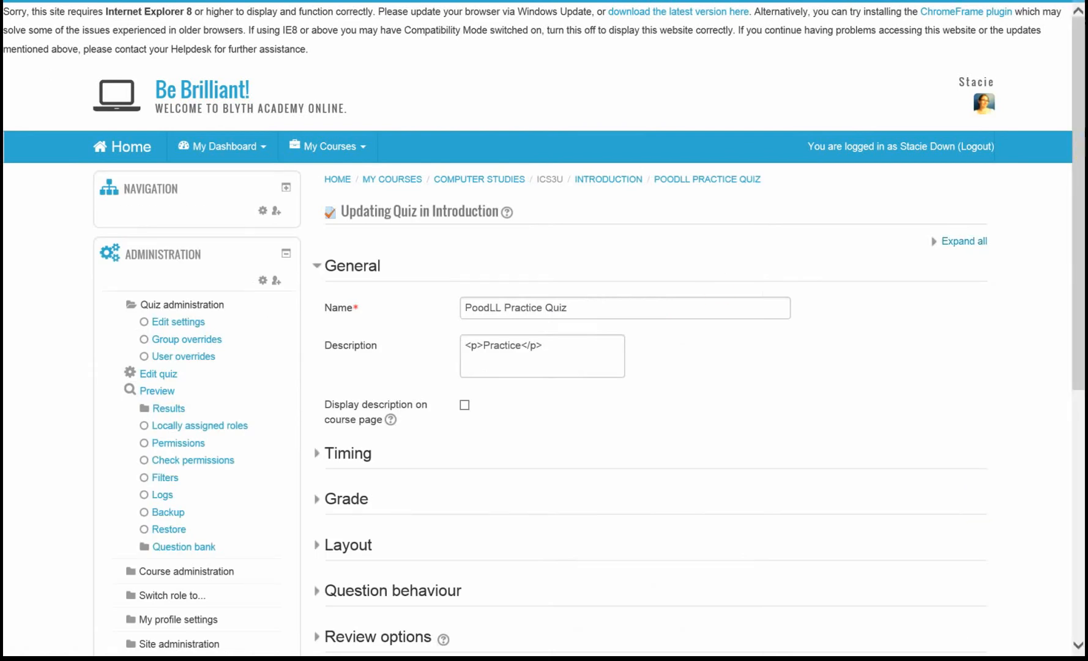
drag(1080, 151, 1081, 384)
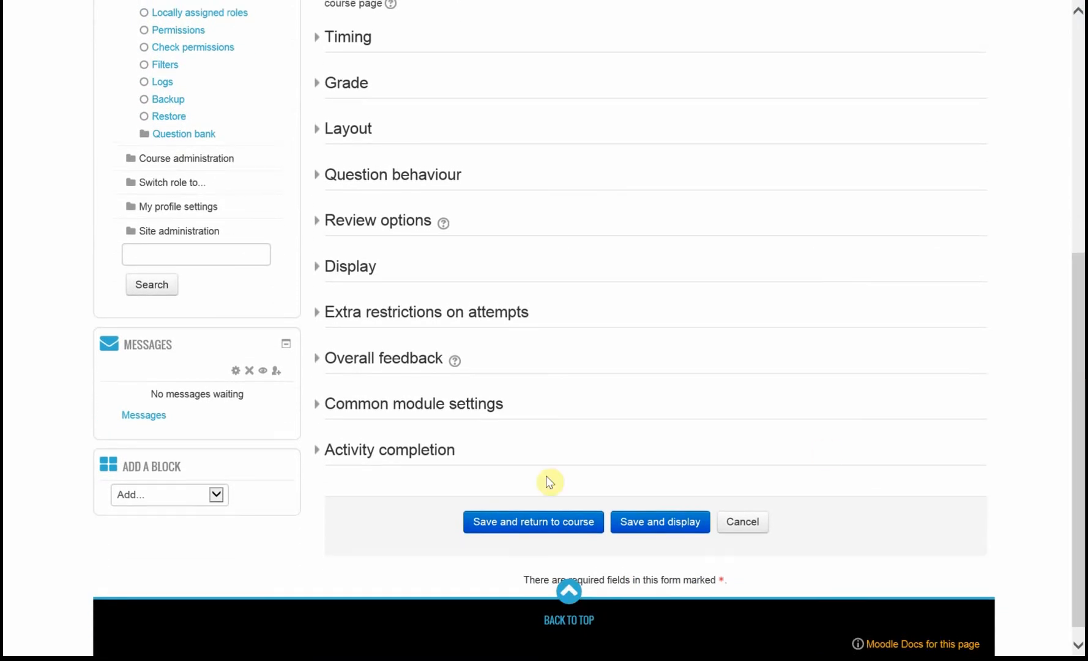
click(651, 518)
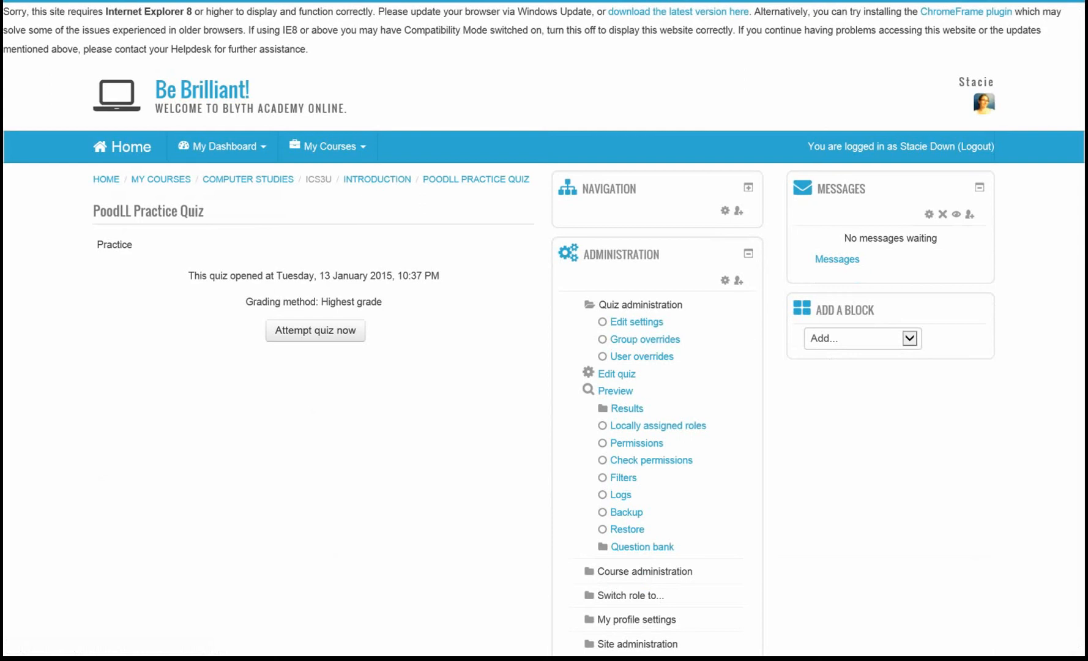
- Edit the quiz's questions and start creating a new question of type PoodLL Recording
click(606, 373)
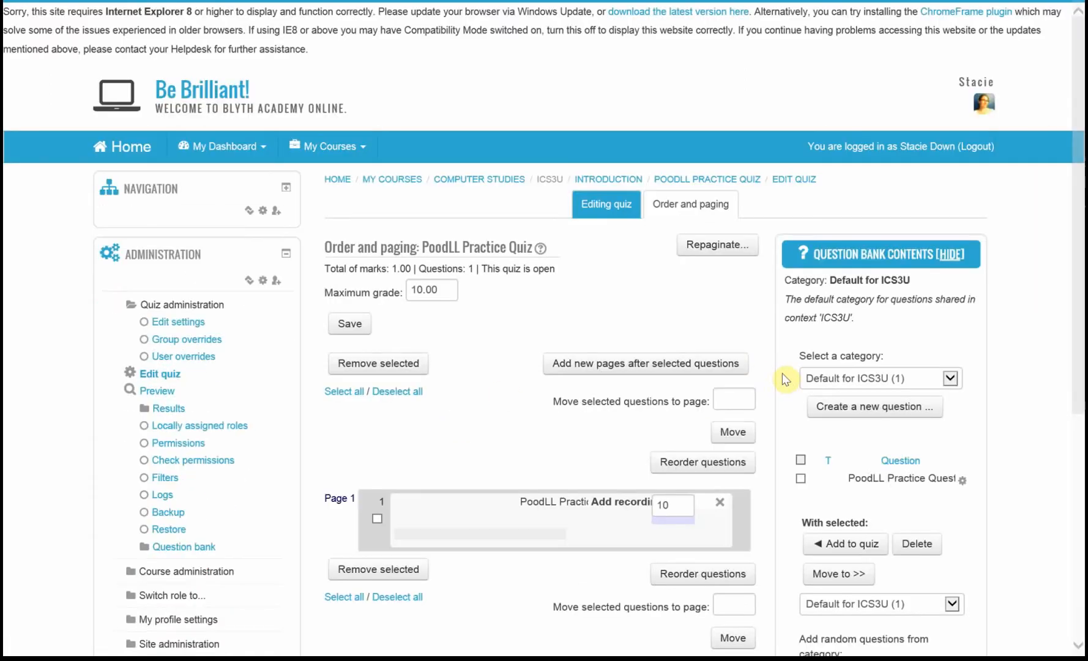
scroll(967, 275, down, 4)
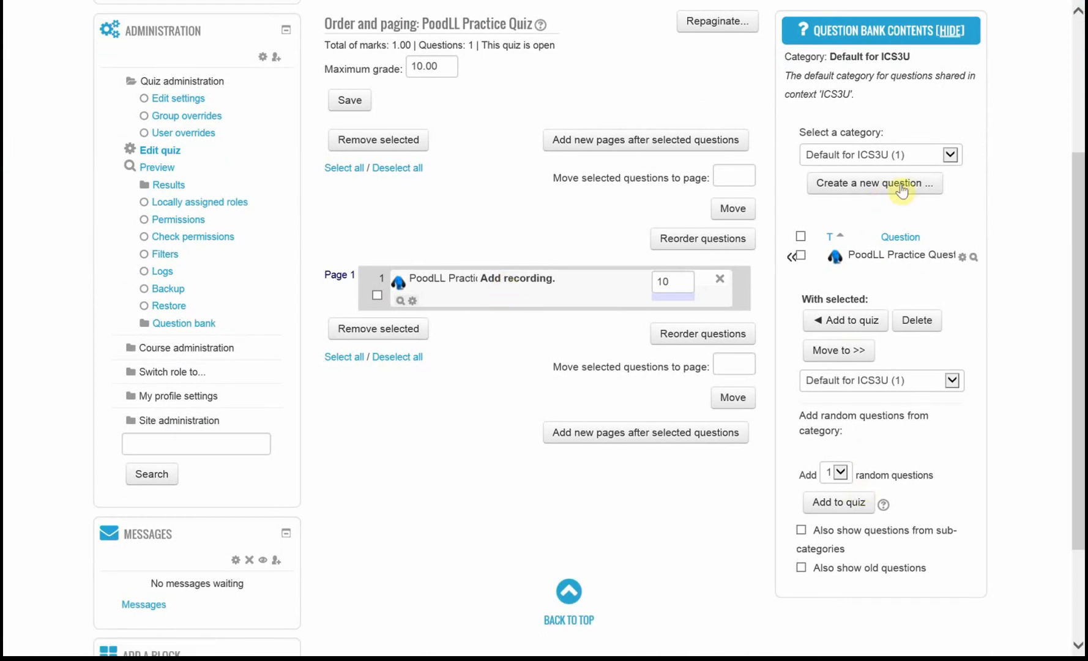
click(874, 177)
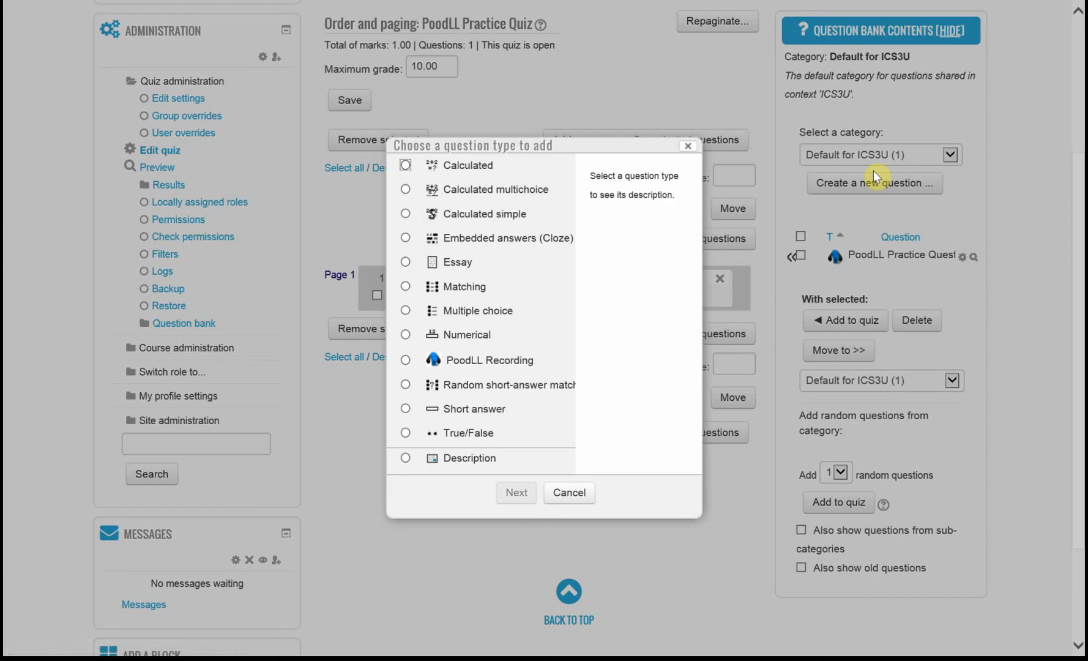
click(399, 362)
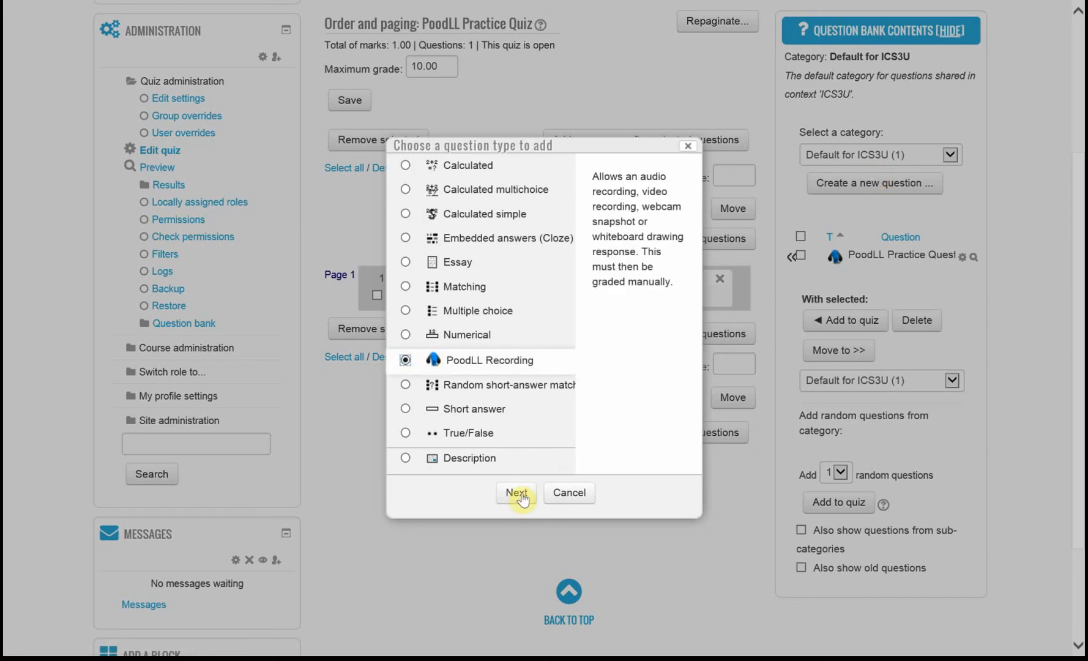
click(516, 493)
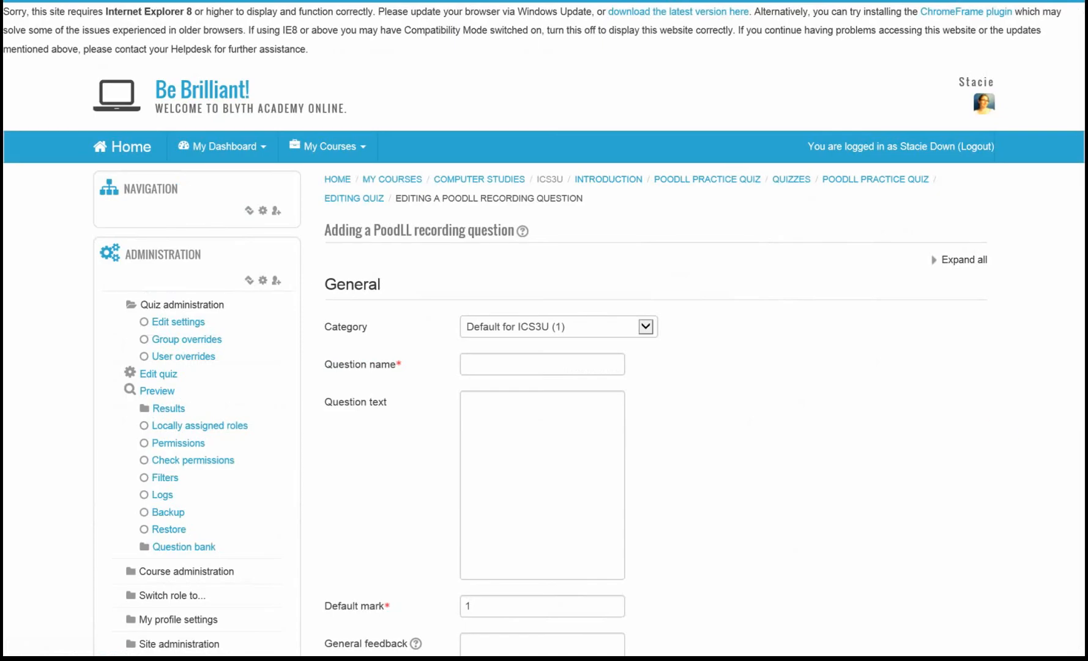
- Review the new PoodLL recording question's fields and response format options, and cancel creating the question
drag(1081, 111, 1082, 219)
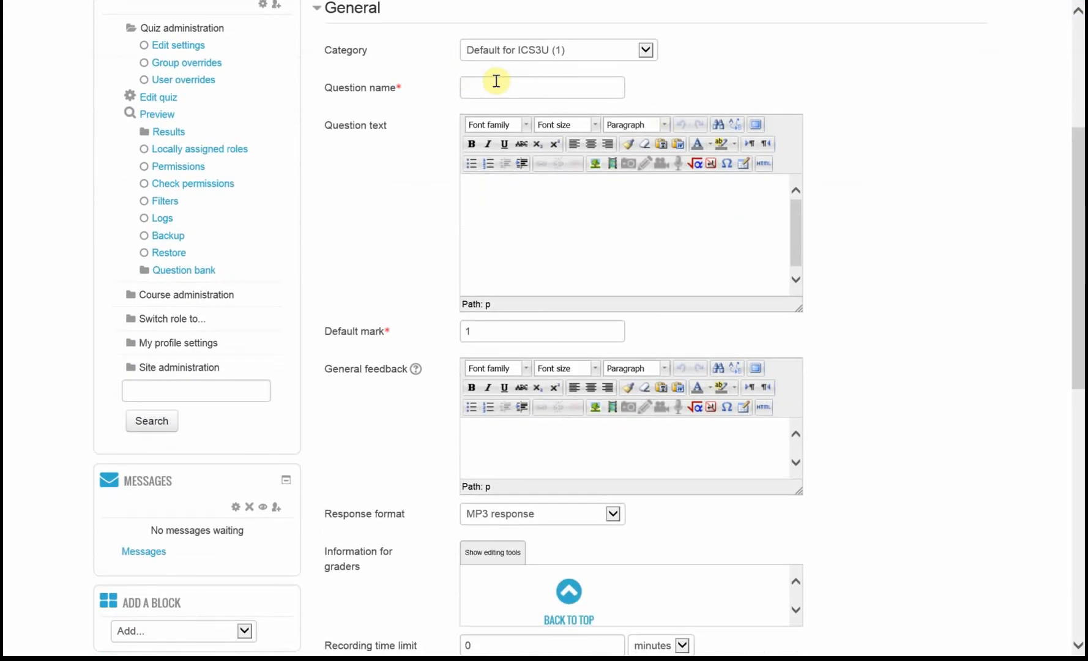
drag(1082, 222, 1080, 371)
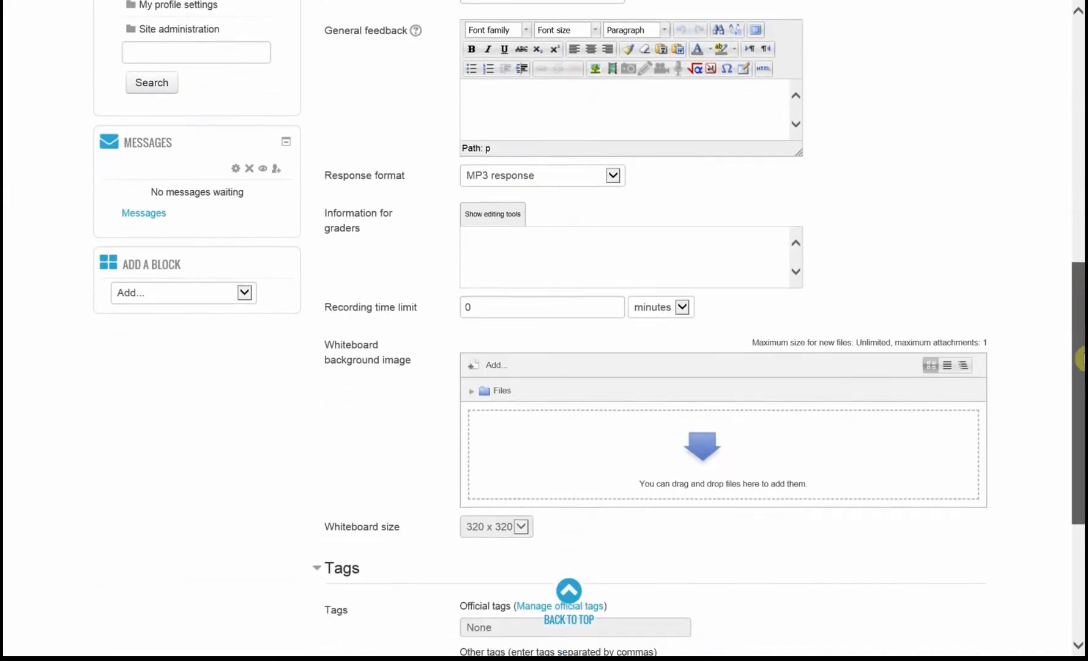
click(613, 184)
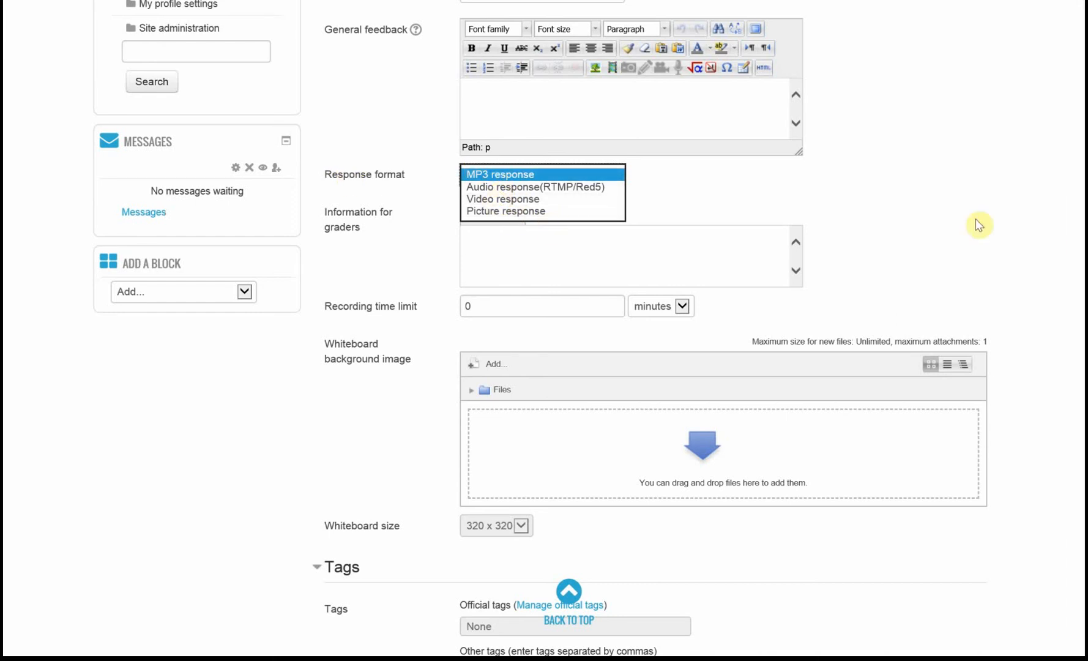
drag(1081, 323, 1083, 420)
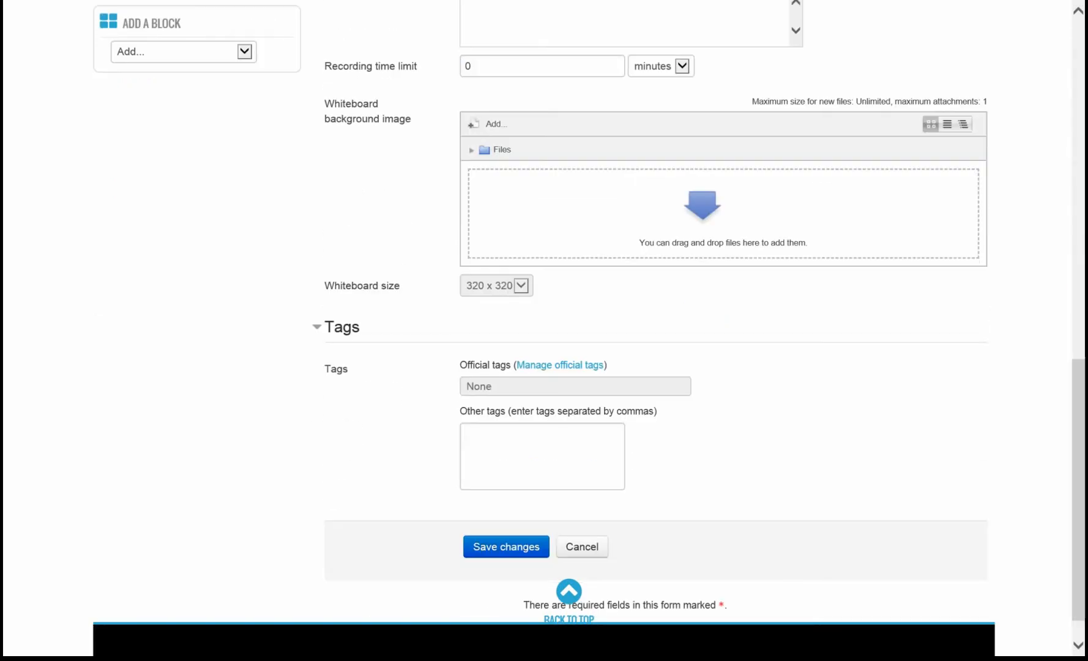
click(582, 548)
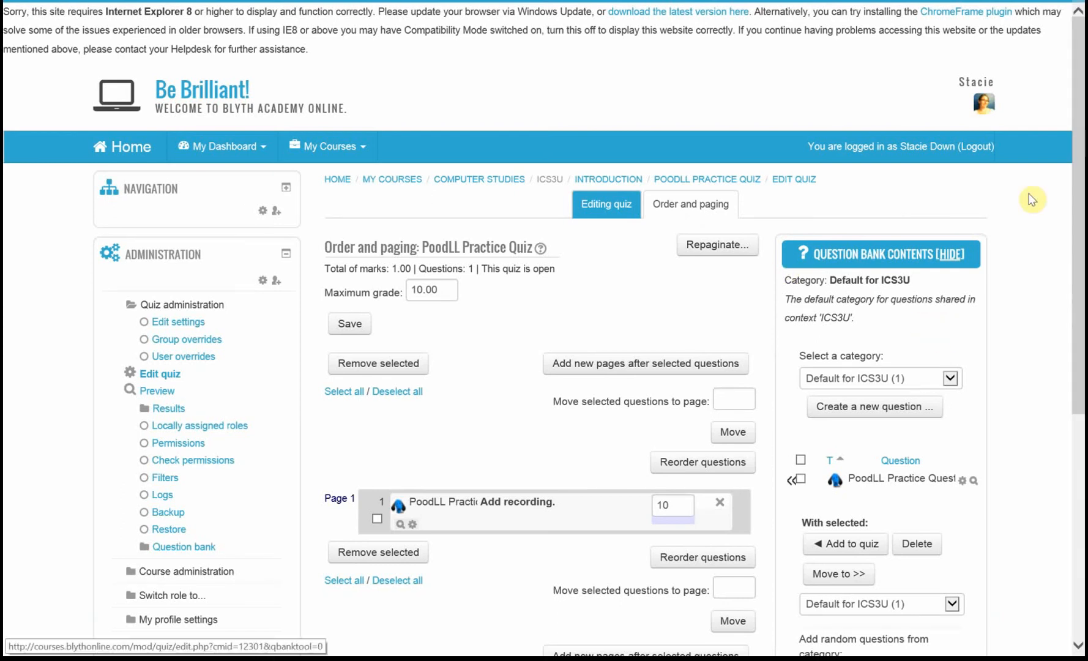
- Start creating a new question of type Essay for the PoodLL Practice Quiz
drag(1079, 196, 1080, 292)
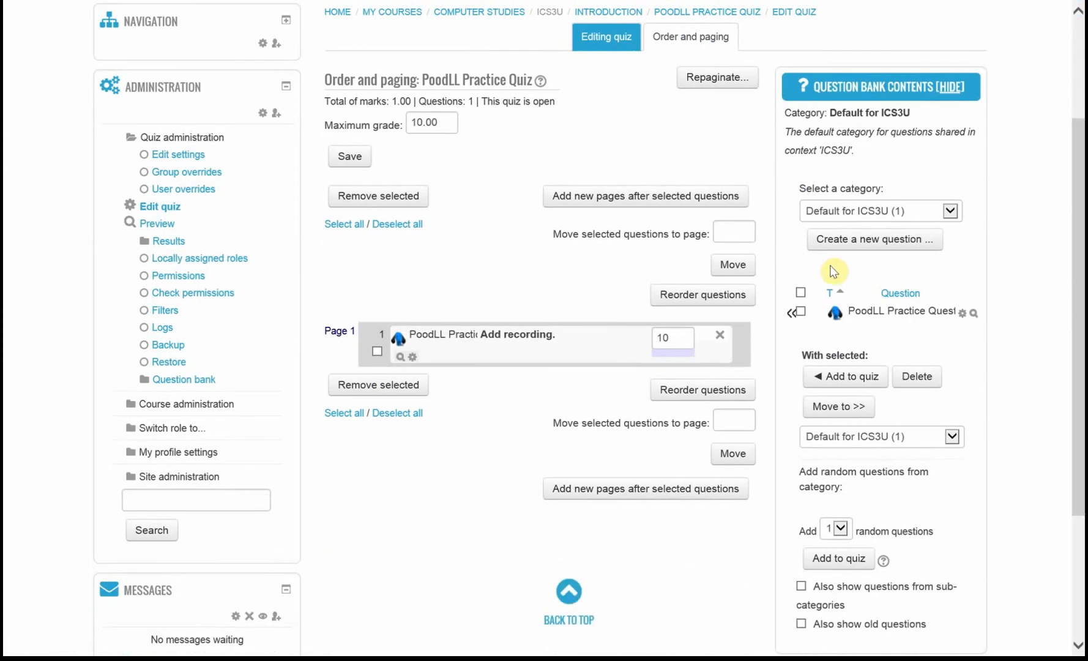
click(869, 240)
click(404, 262)
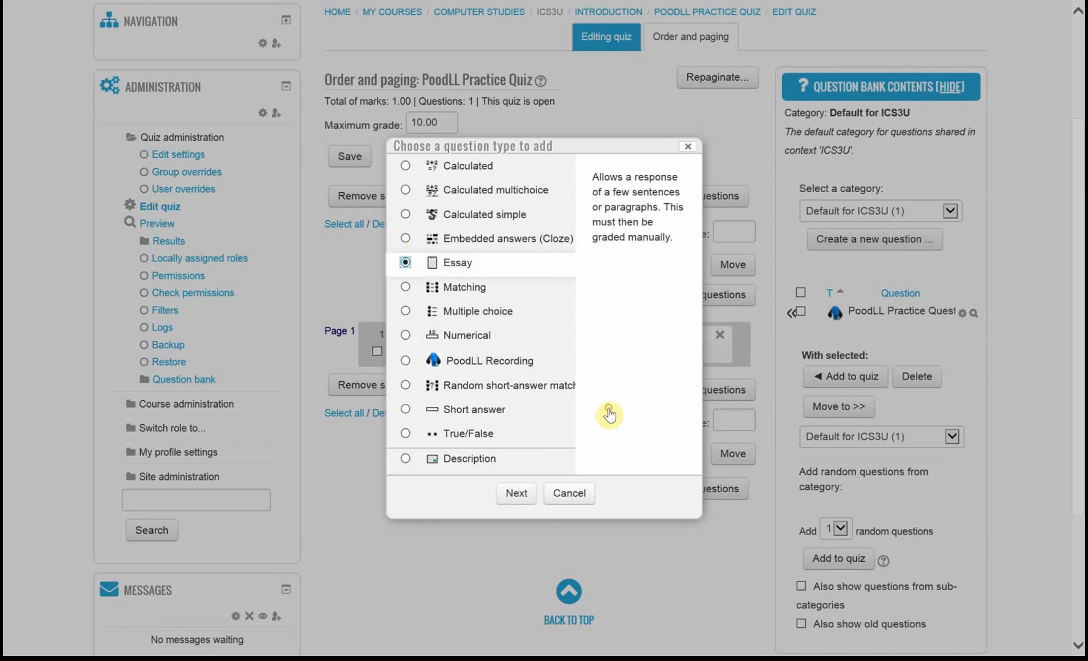
click(514, 494)
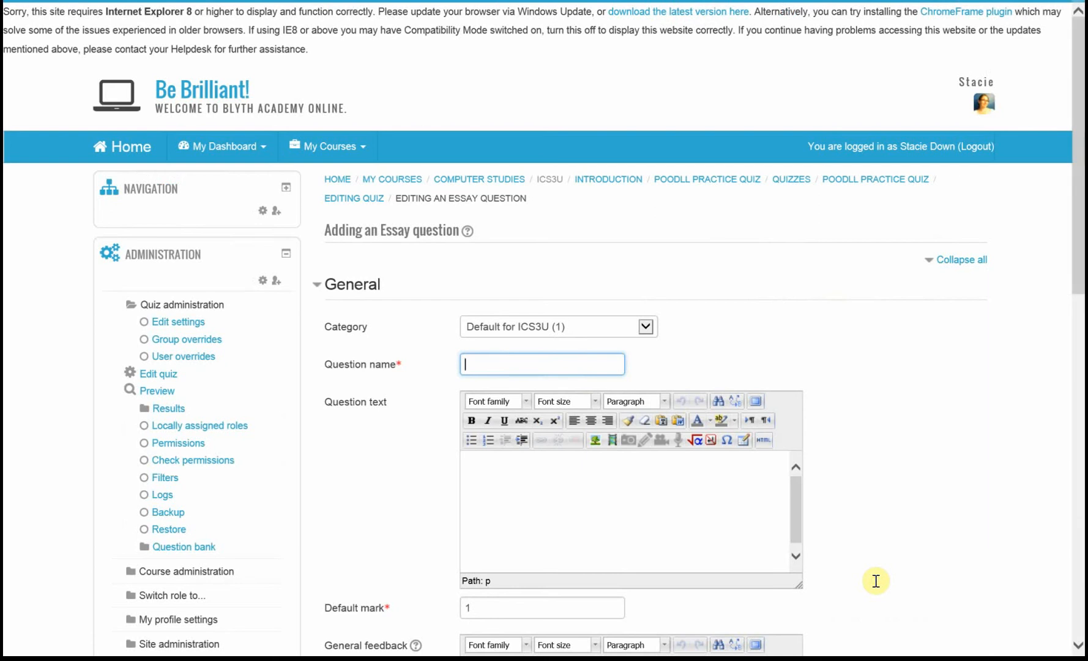
- Name the essay question "e", enter "e" as its question text, and save it with its other settings as they are
click(519, 510)
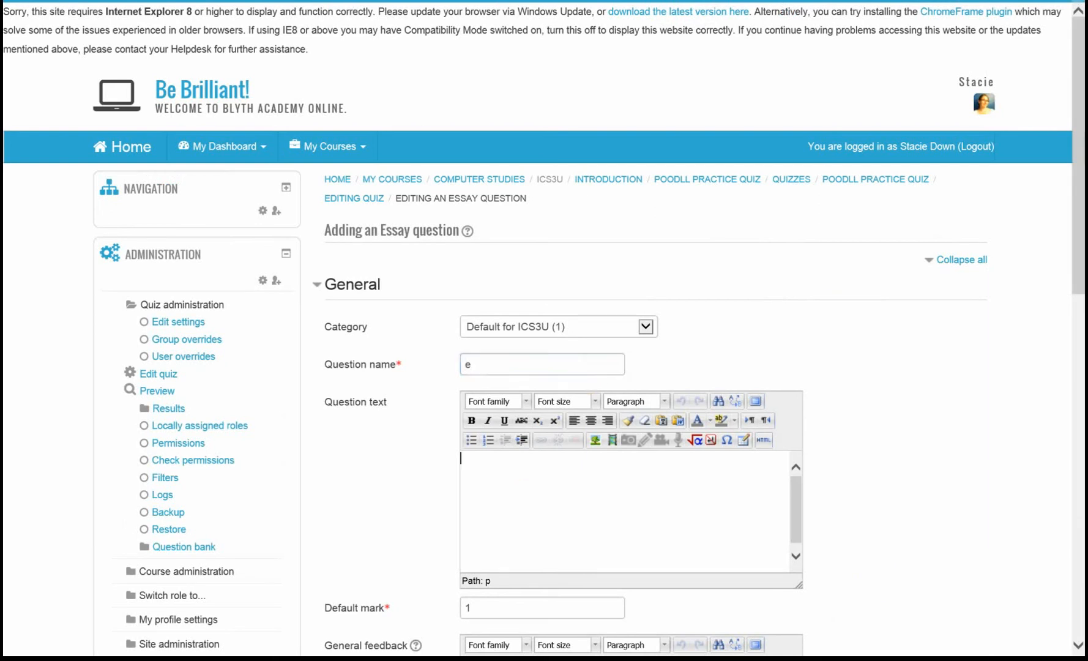
drag(1078, 208, 1061, 419)
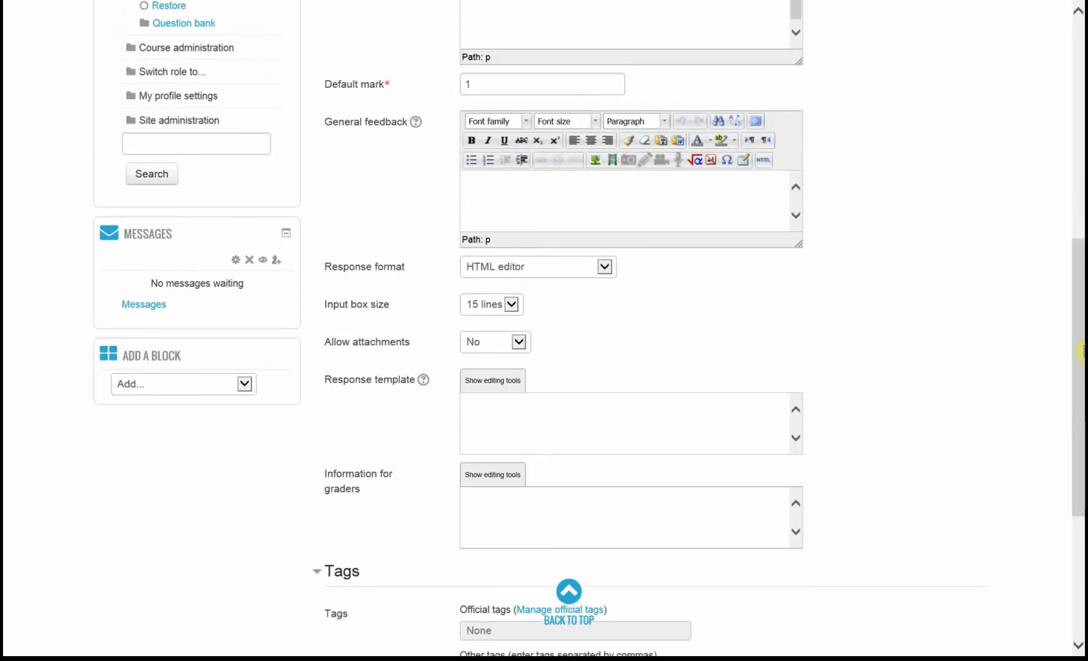
drag(1079, 360, 1079, 488)
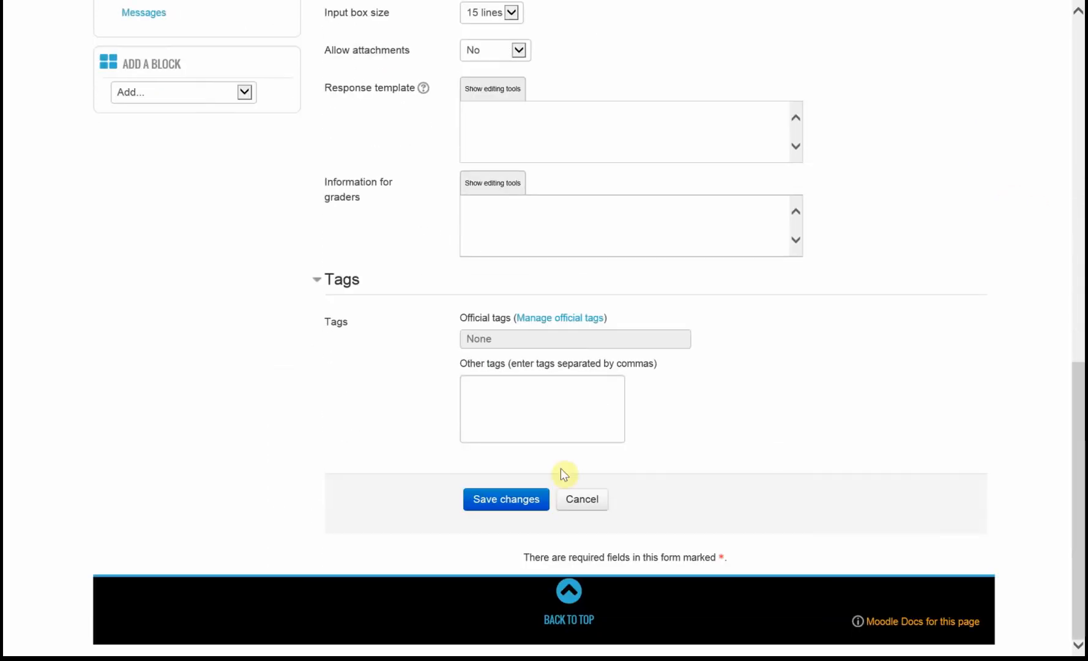
click(515, 502)
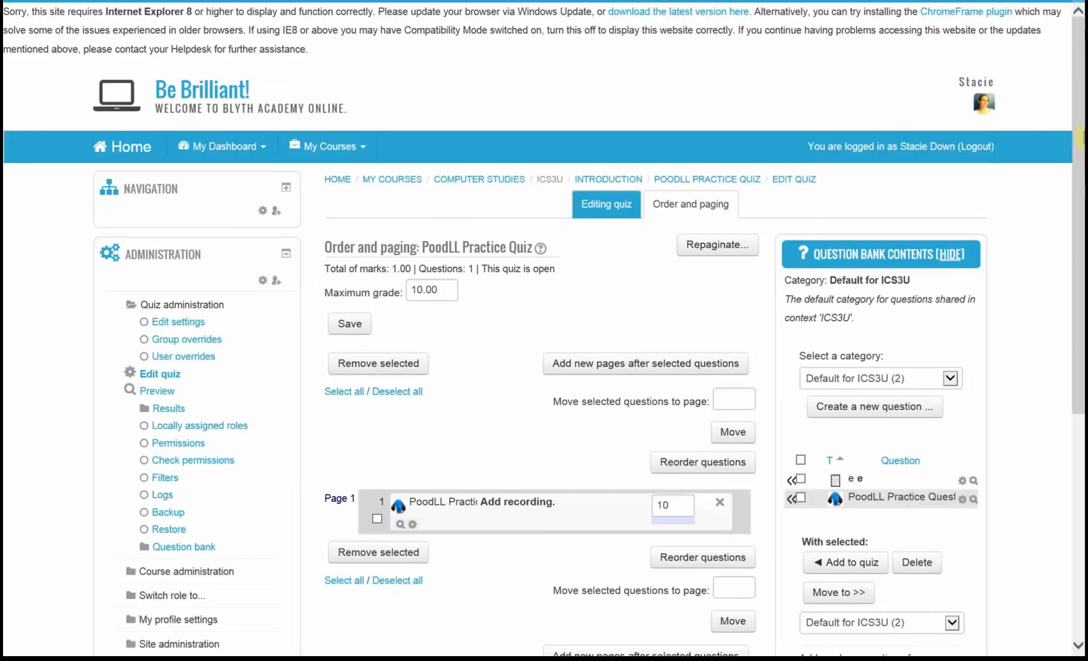
- Add the essay question "e" from the question bank to the quiz, preview it, and close the preview
drag(1078, 142, 1081, 248)
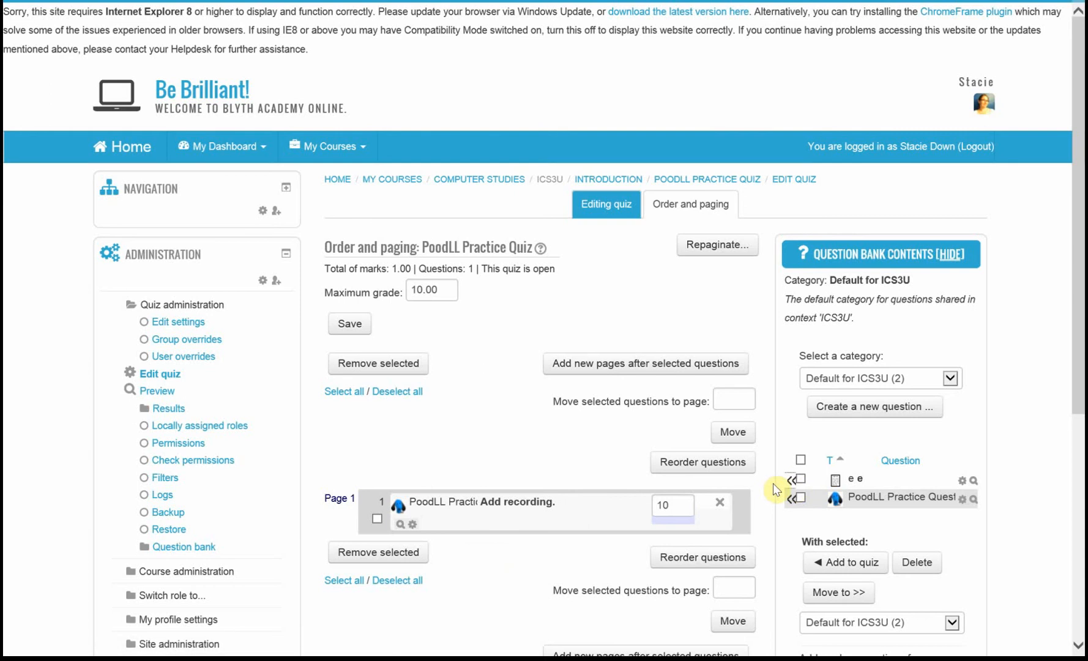
click(789, 479)
drag(1083, 162, 1080, 318)
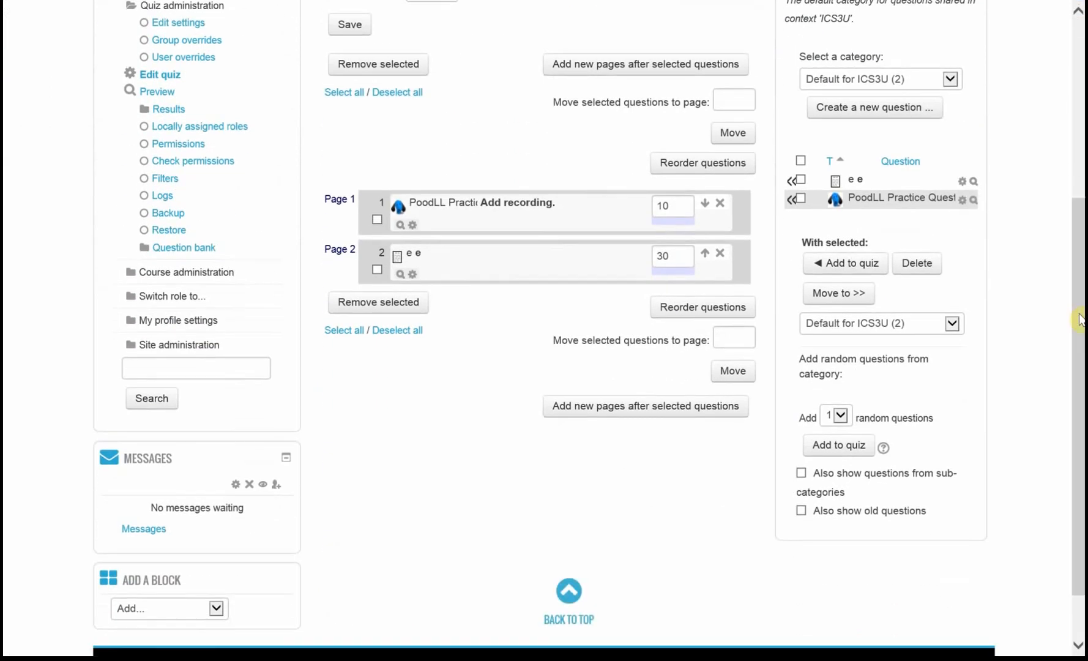
click(400, 276)
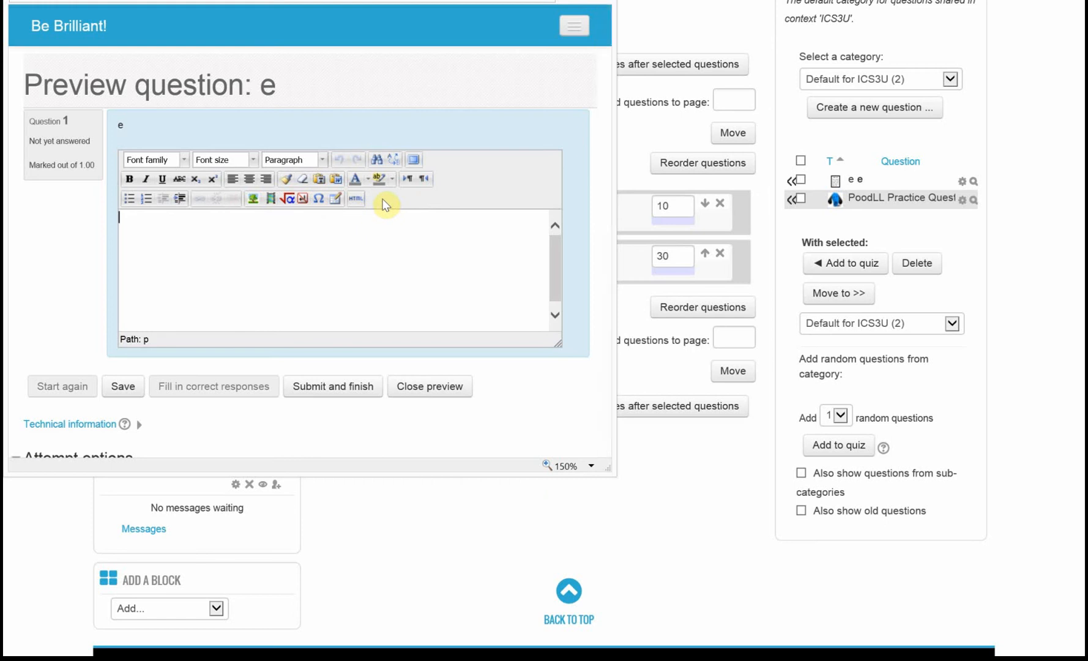
key(alt+F4)
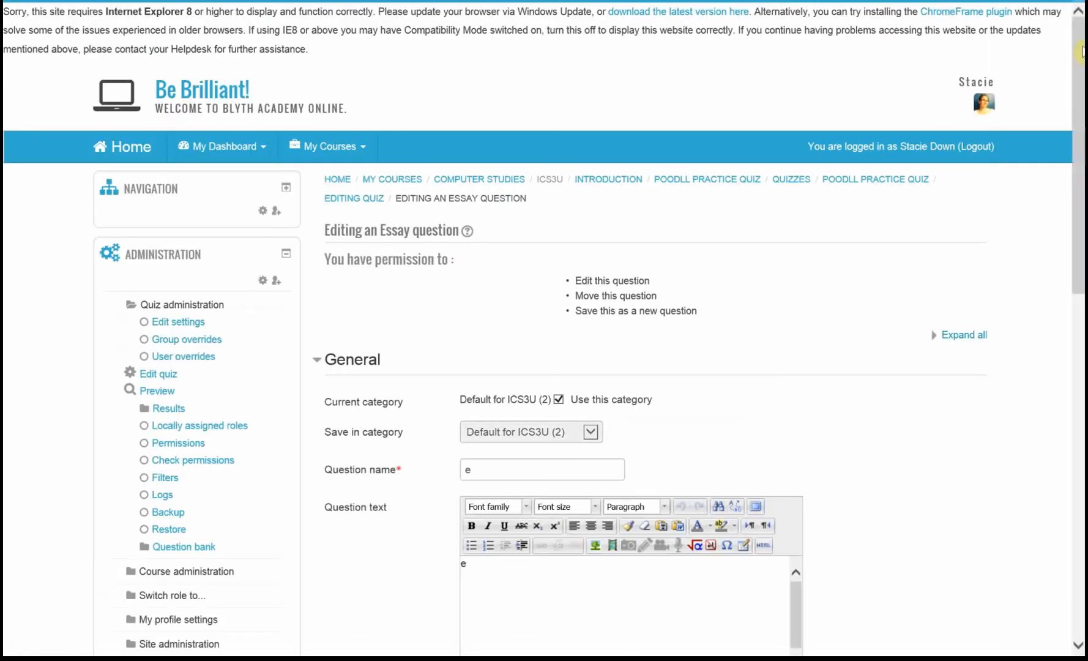
- Examine the essay question's editing form, including its text editors and response settings, and return to the quiz's question list
drag(1080, 129, 1081, 214)
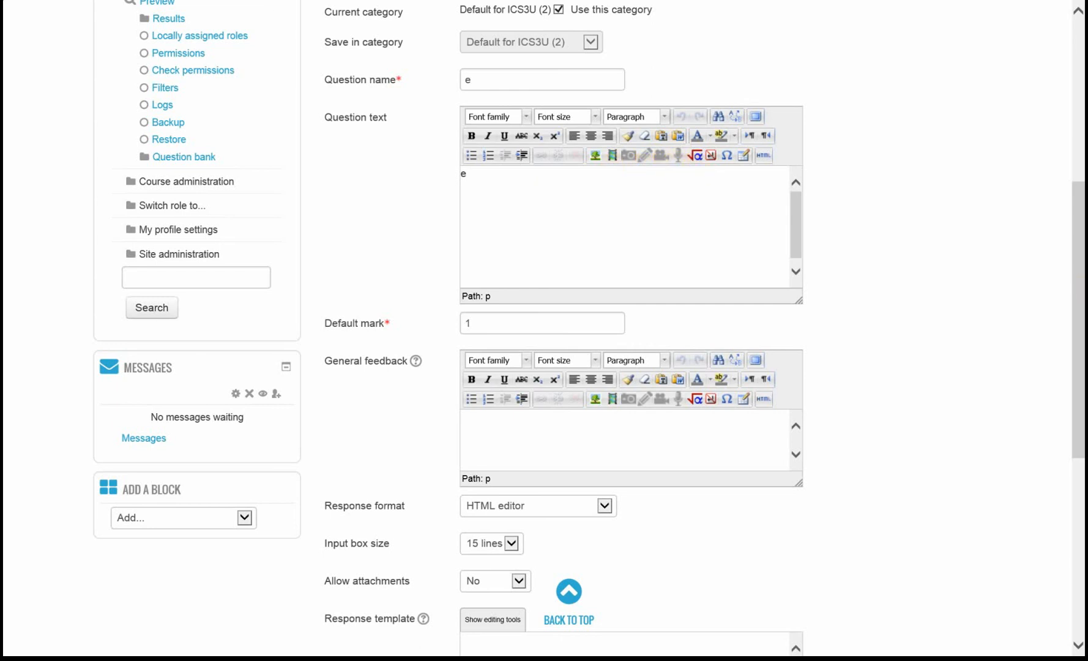
drag(1079, 290, 1081, 143)
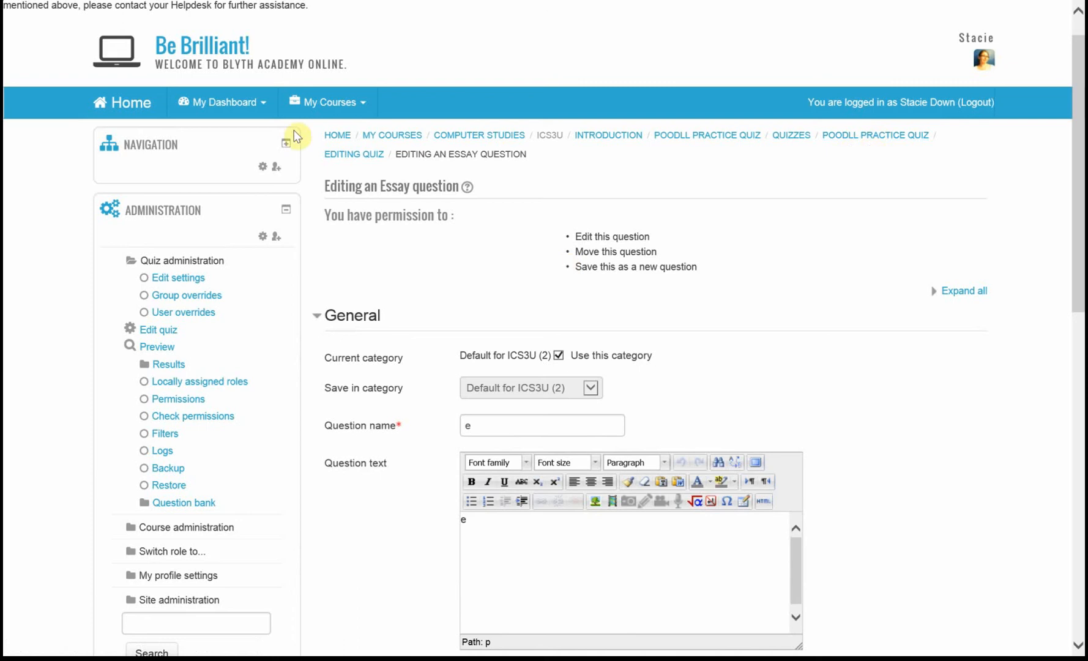
click(22, 2)
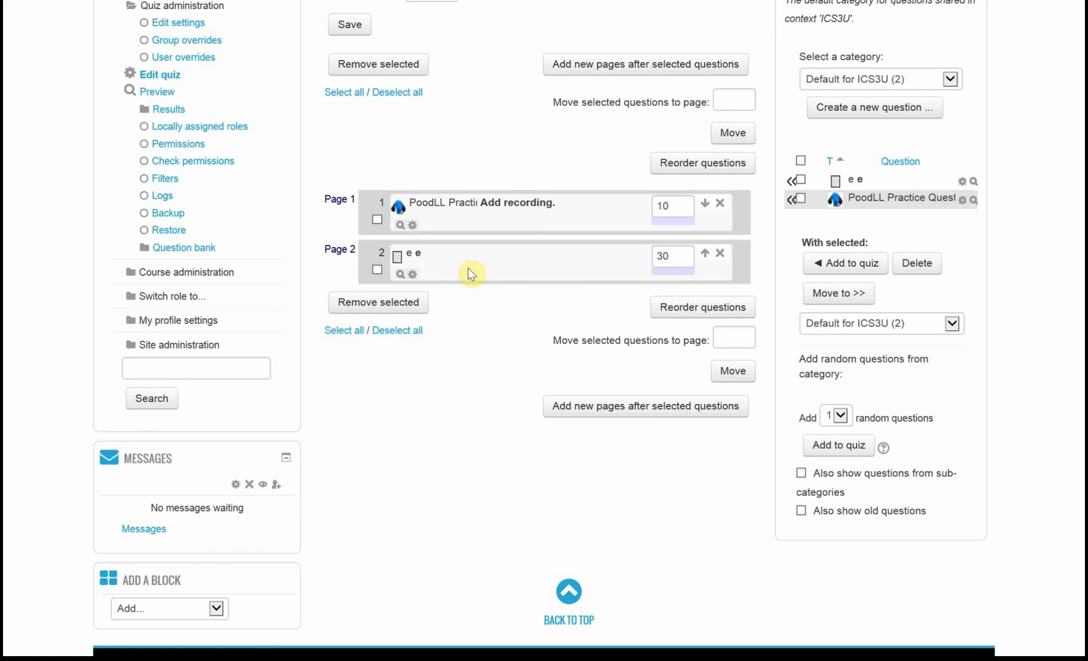
drag(1082, 246, 1081, 218)
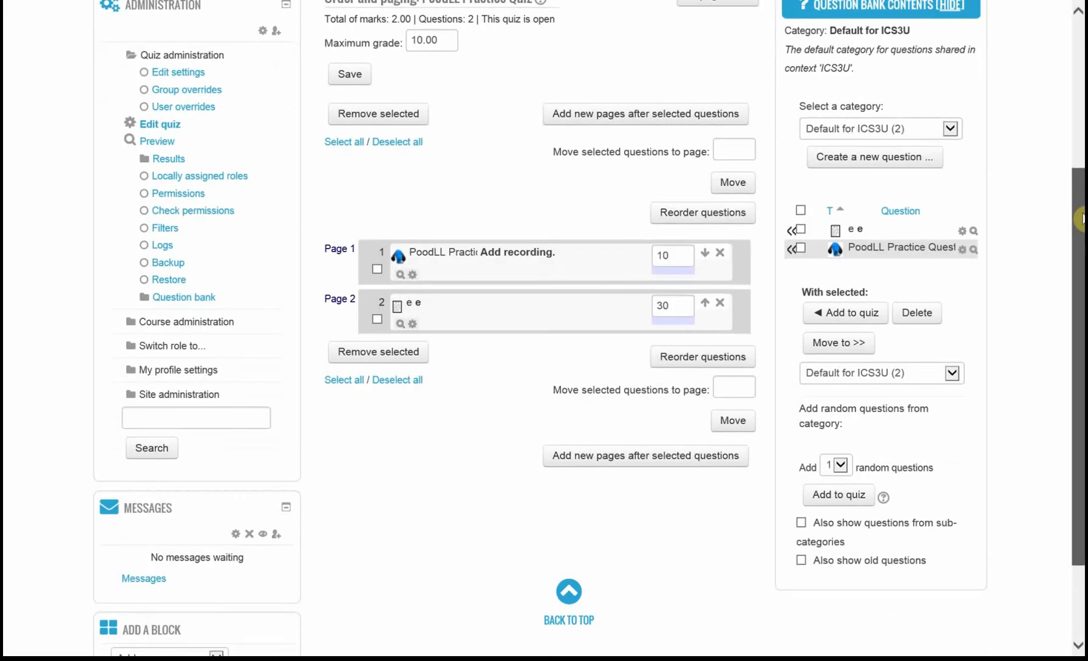